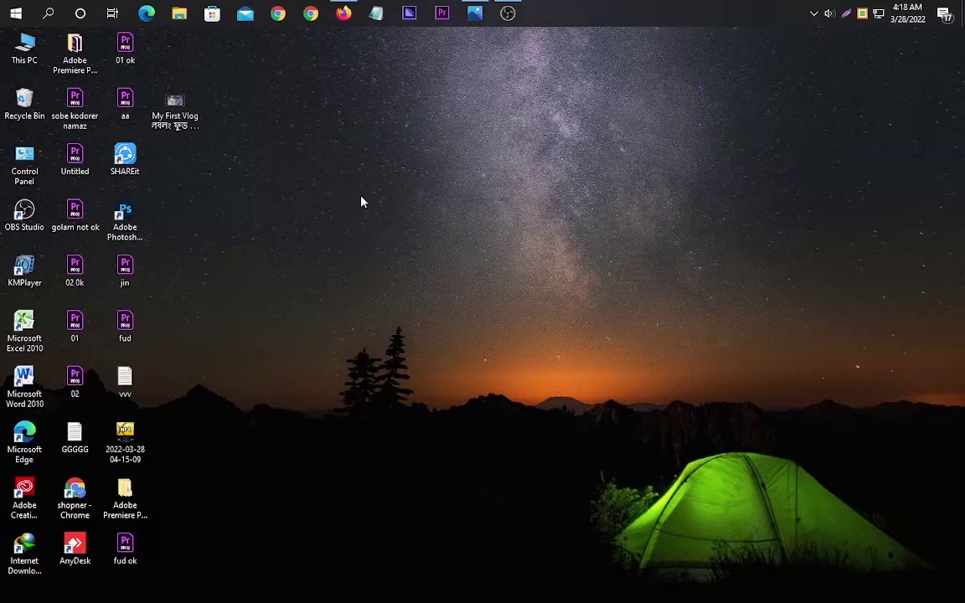
Step: Refresh the desktop and launch Adobe Premiere Pro
{"action": "right_click", "coordinate": [361, 202]}
{"action": "left_click", "coordinate": [392, 232]}
{"action": "left_click", "coordinate": [444, 13]}
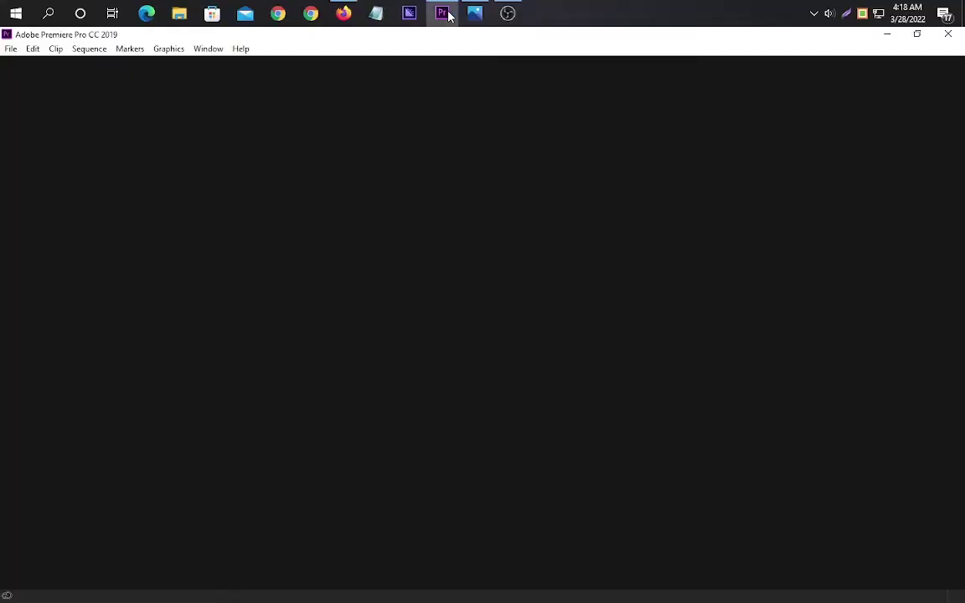
{"action": "mouse_move", "coordinate": [448, 15]}
Step: Create a new project named Untitled on the Desktop, overwriting the existing one, and switch to the Editing workspace
{"action": "left_click", "coordinate": [11, 52]}
{"action": "mouse_move", "coordinate": [32, 64]}
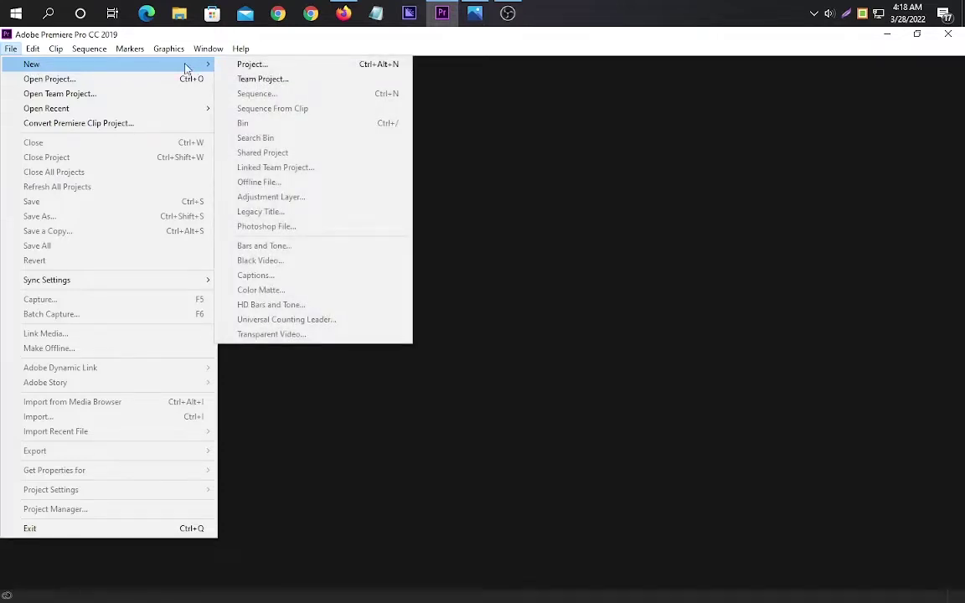
{"action": "left_click", "coordinate": [269, 65]}
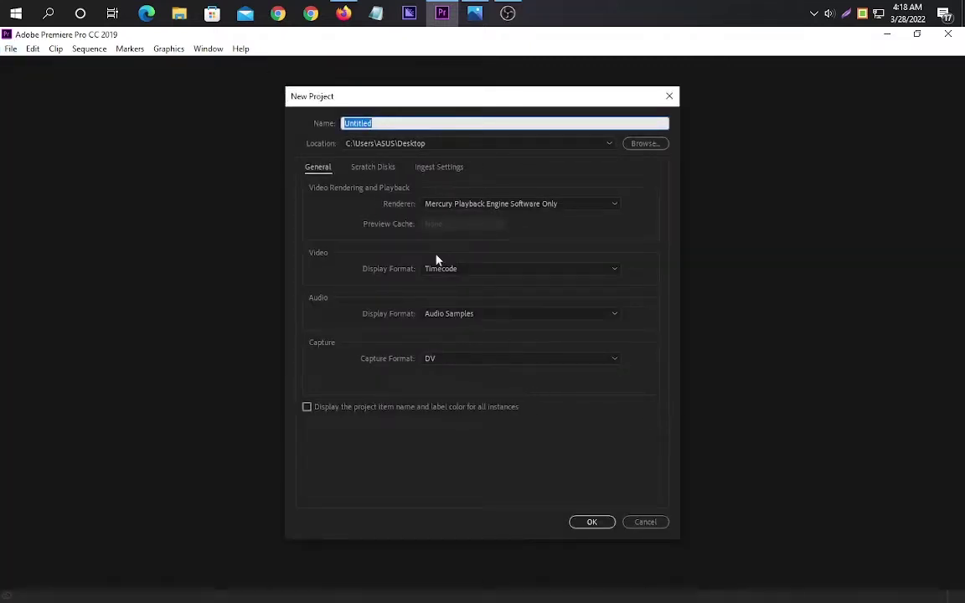
{"action": "left_click", "coordinate": [592, 523]}
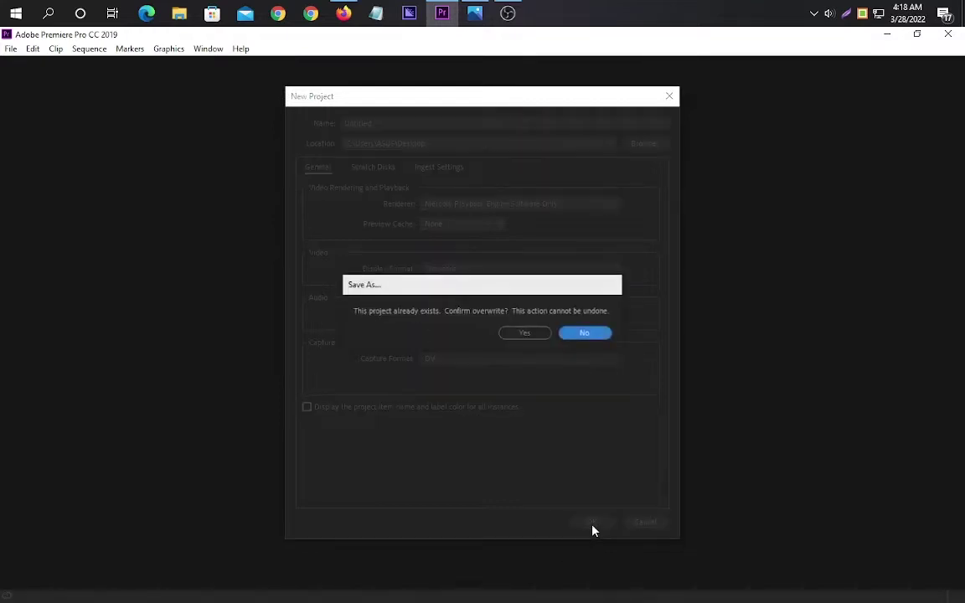
{"action": "left_click", "coordinate": [518, 335]}
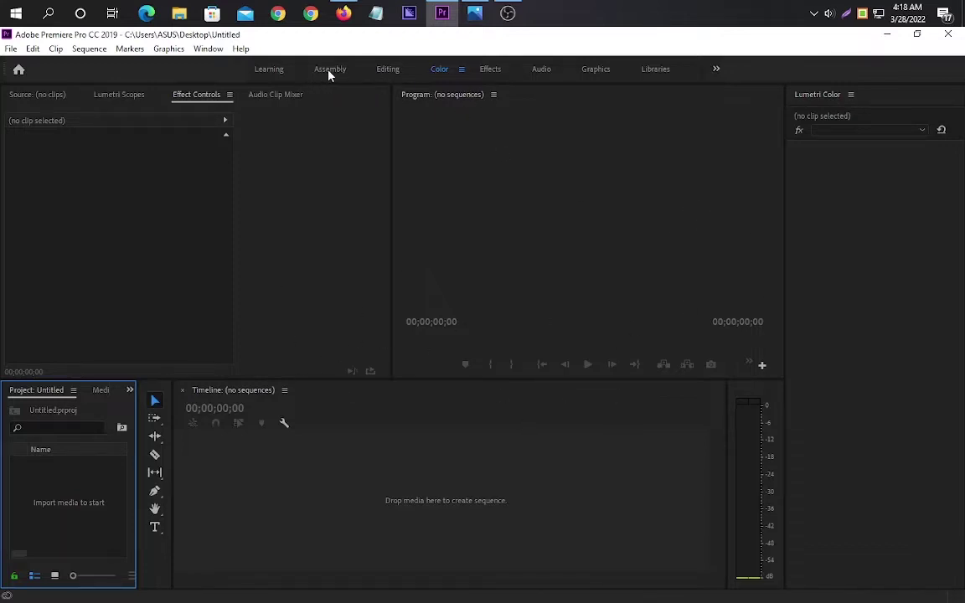
{"action": "left_click", "coordinate": [390, 69]}
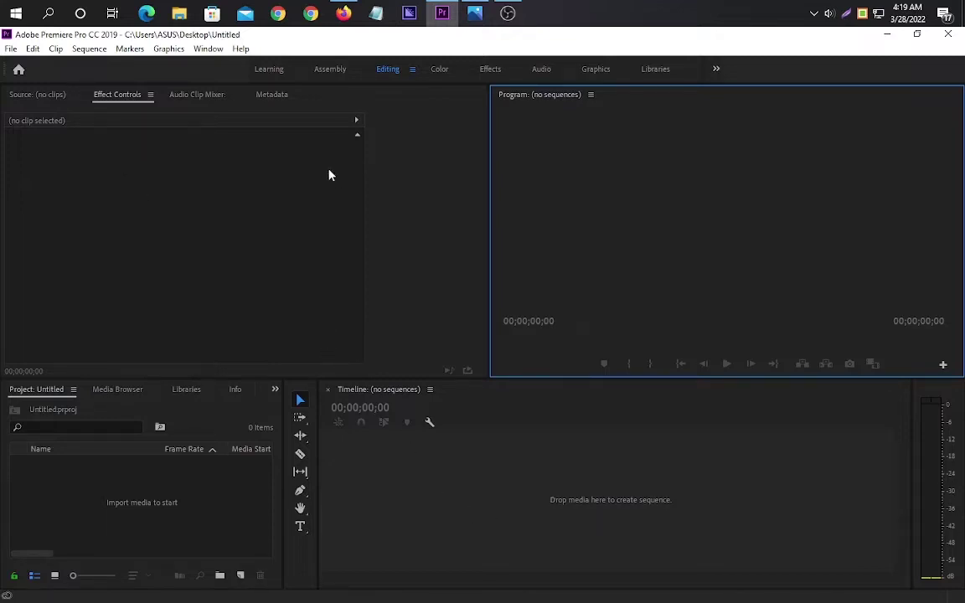
{"action": "left_click", "coordinate": [11, 49]}
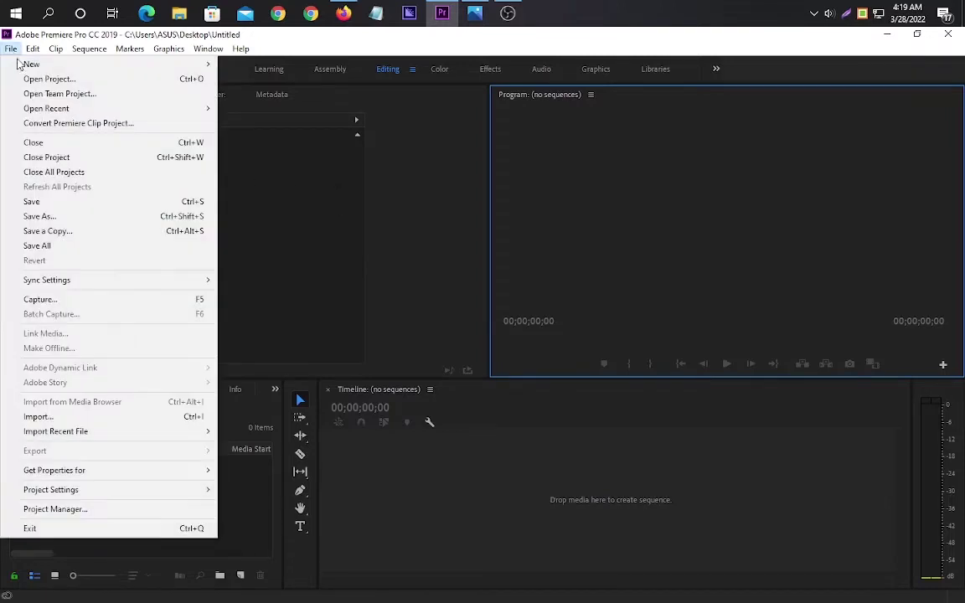
{"action": "left_click", "coordinate": [43, 78]}
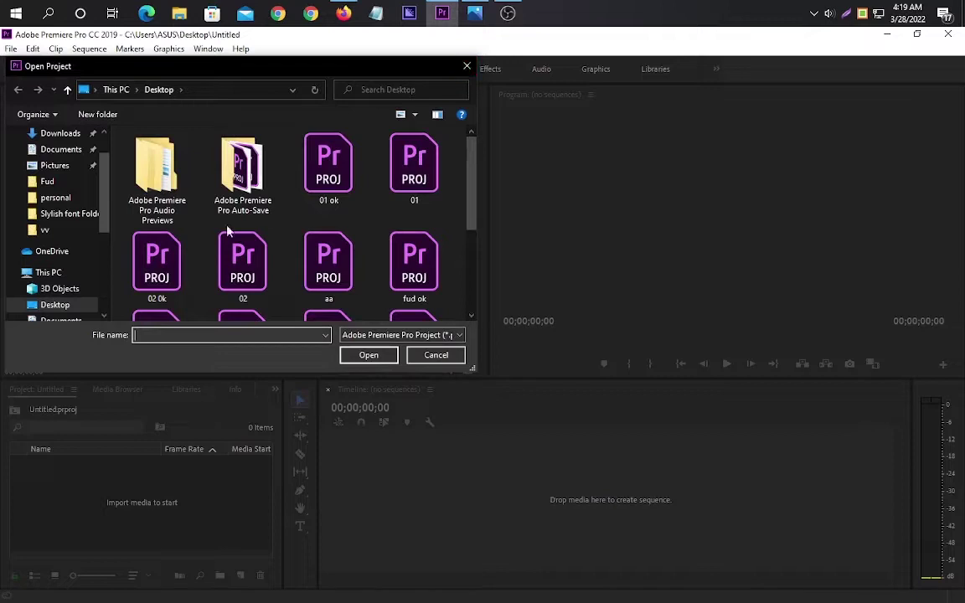
{"action": "left_click", "coordinate": [466, 66]}
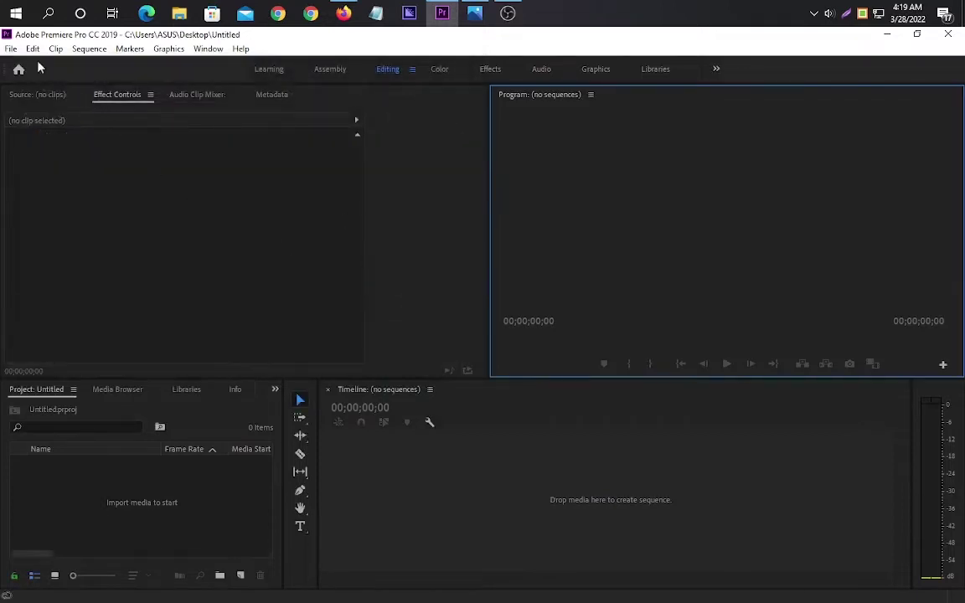
Step: Switch to File Explorer and browse to the New Volume (E:) drive
{"action": "left_click", "coordinate": [179, 13]}
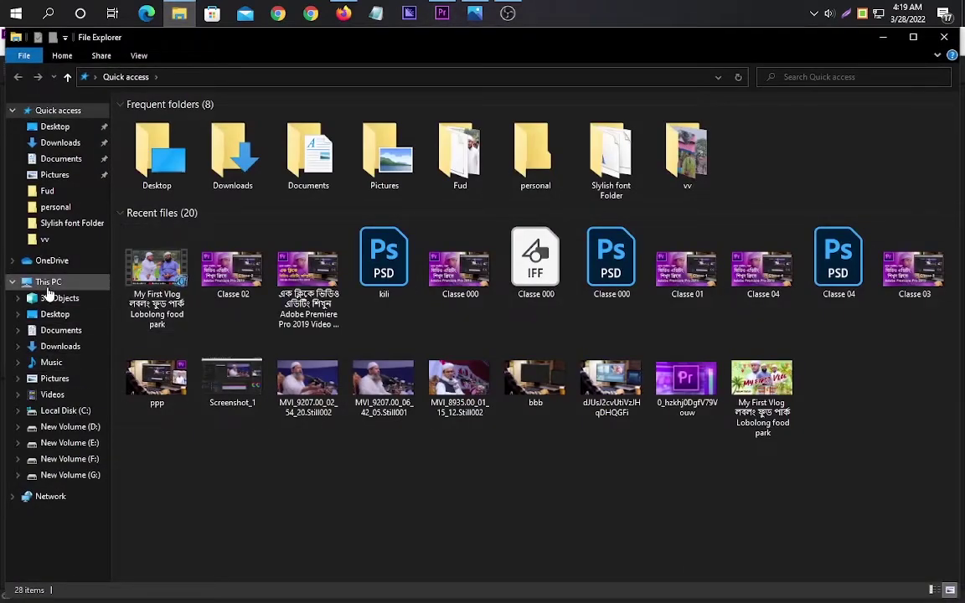
{"action": "left_click", "coordinate": [47, 285]}
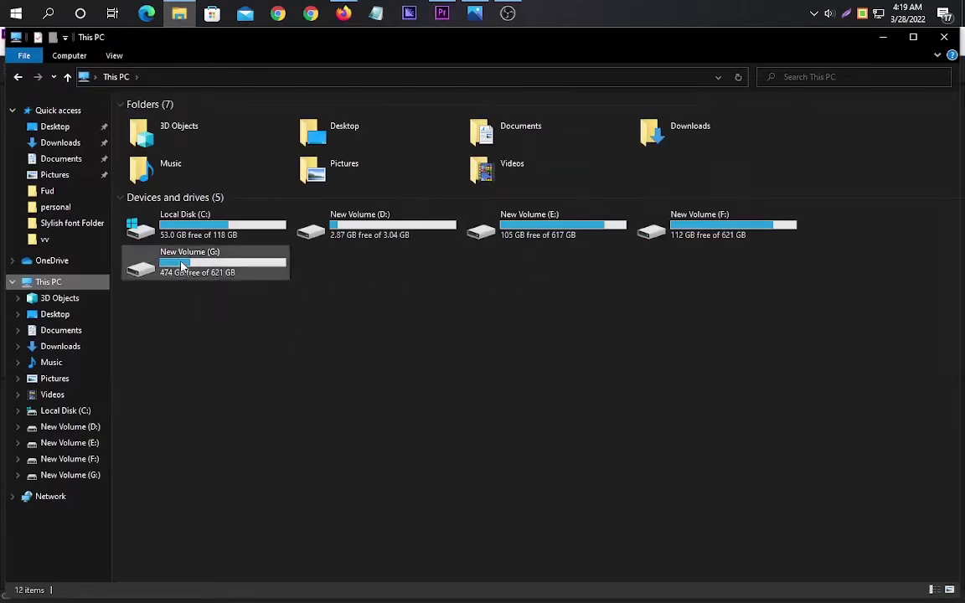
{"action": "double_click", "coordinate": [528, 232]}
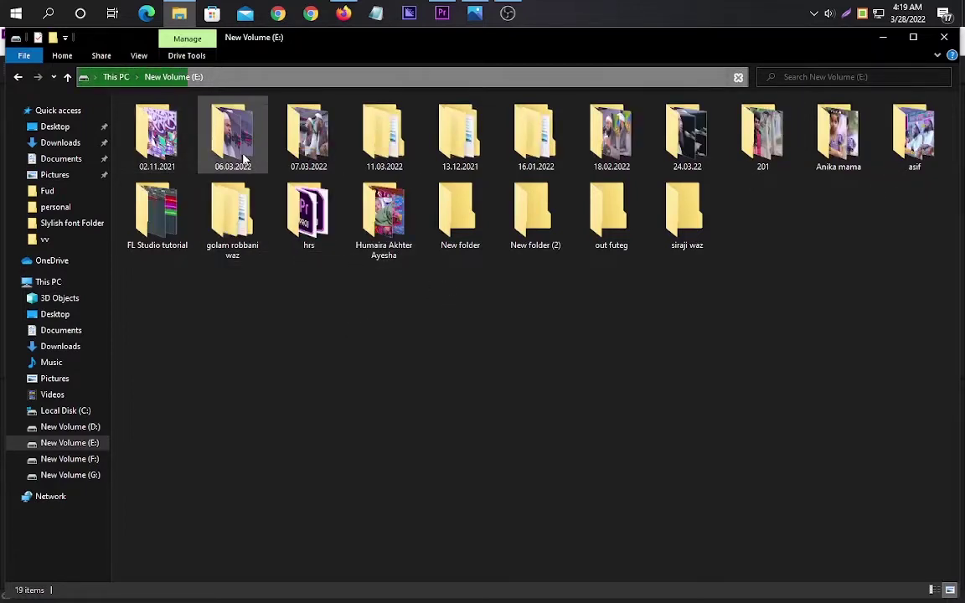
{"action": "left_click", "coordinate": [170, 140]}
{"action": "double_click", "coordinate": [170, 142]}
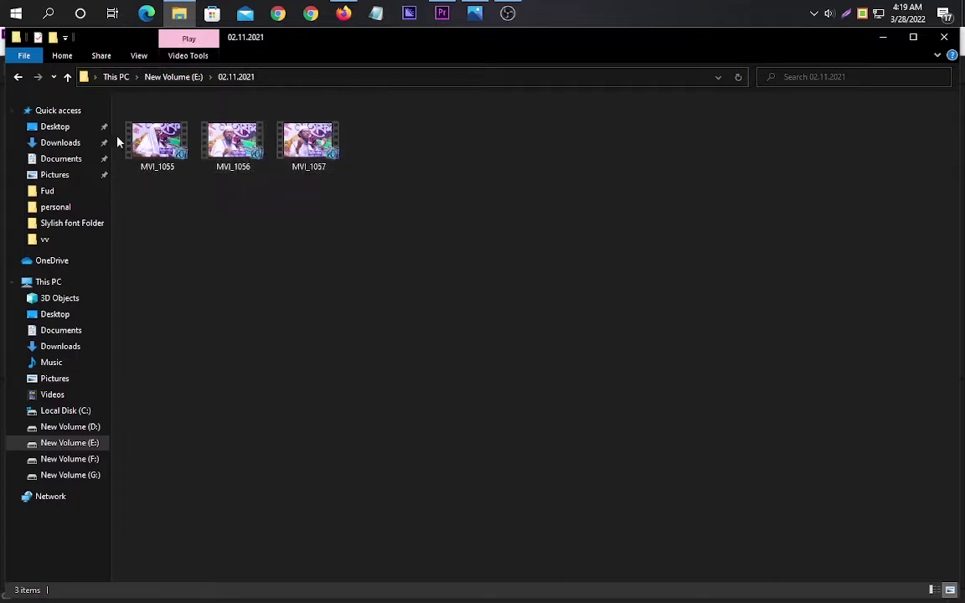
{"action": "left_click", "coordinate": [67, 76]}
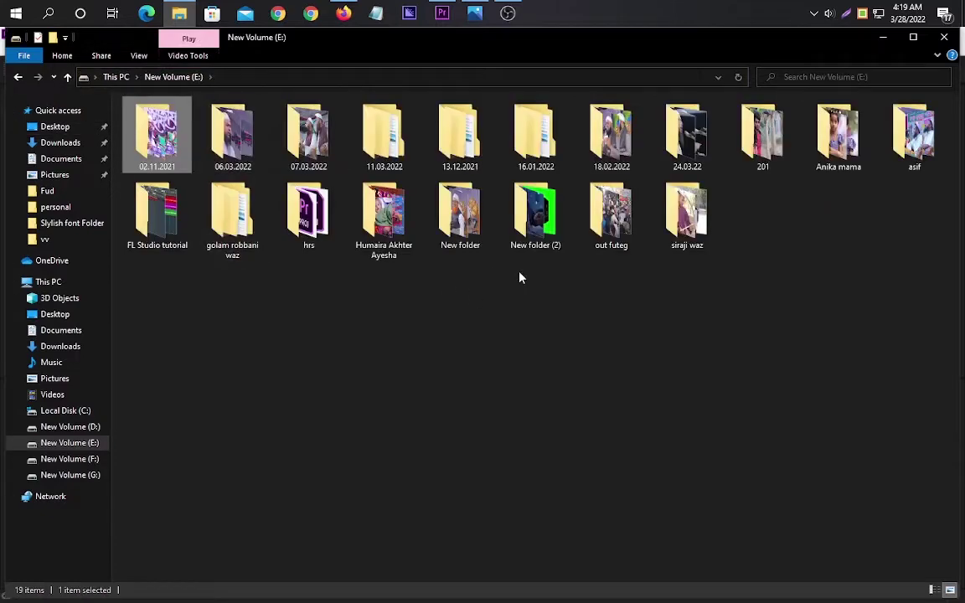
Step: Import the six videos MVI_8973 to MVI_8978 from the 18.02.2022 folder into the Premiere Pro project
{"action": "double_click", "coordinate": [600, 151]}
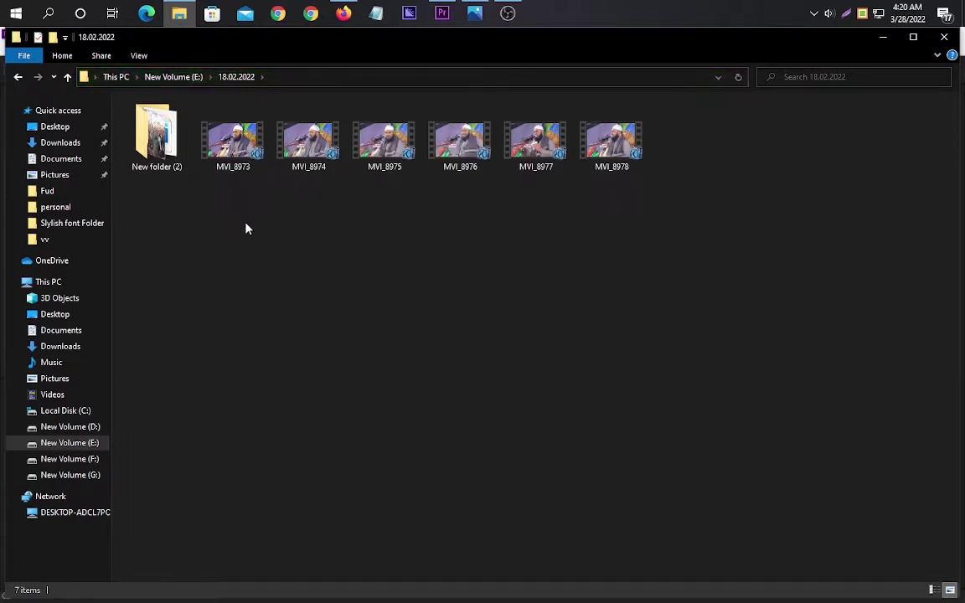
{"action": "left_click_drag", "start_coordinate": [205, 211], "coordinate": [653, 139]}
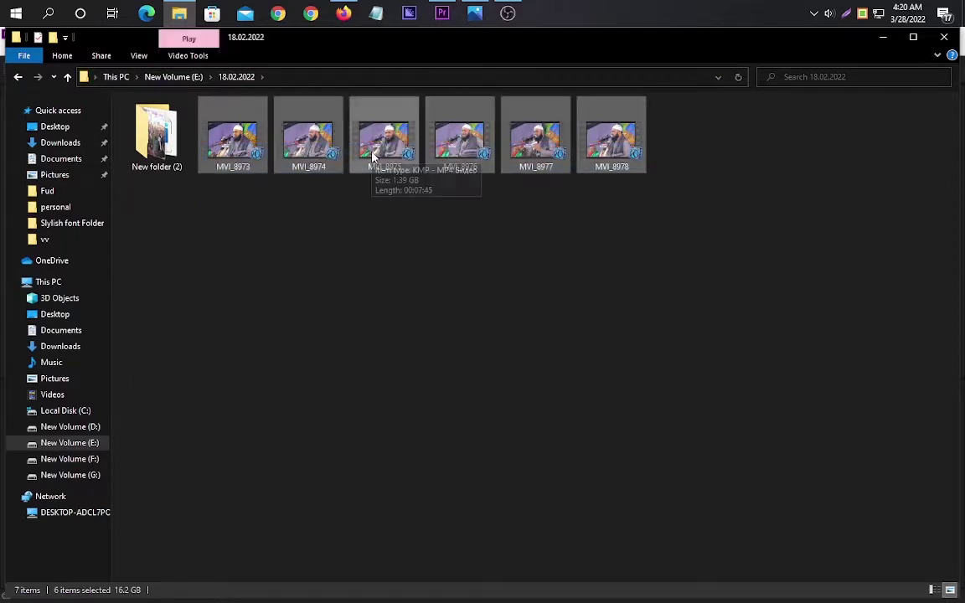
{"action": "left_click_drag", "start_coordinate": [335, 141], "coordinate": [186, 511]}
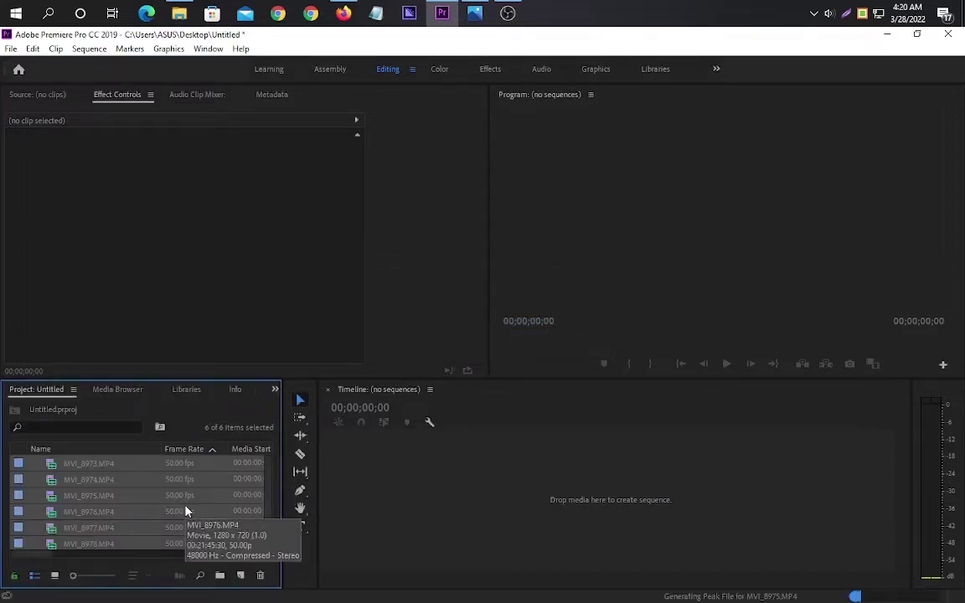
{"action": "left_click", "coordinate": [186, 511]}
Step: Import the video MVI_1089 from its folder on the New Volume (G:) drive into the project
{"action": "scroll", "coordinate": [197, 515], "scroll_direction": "down", "scroll_amount": 1}
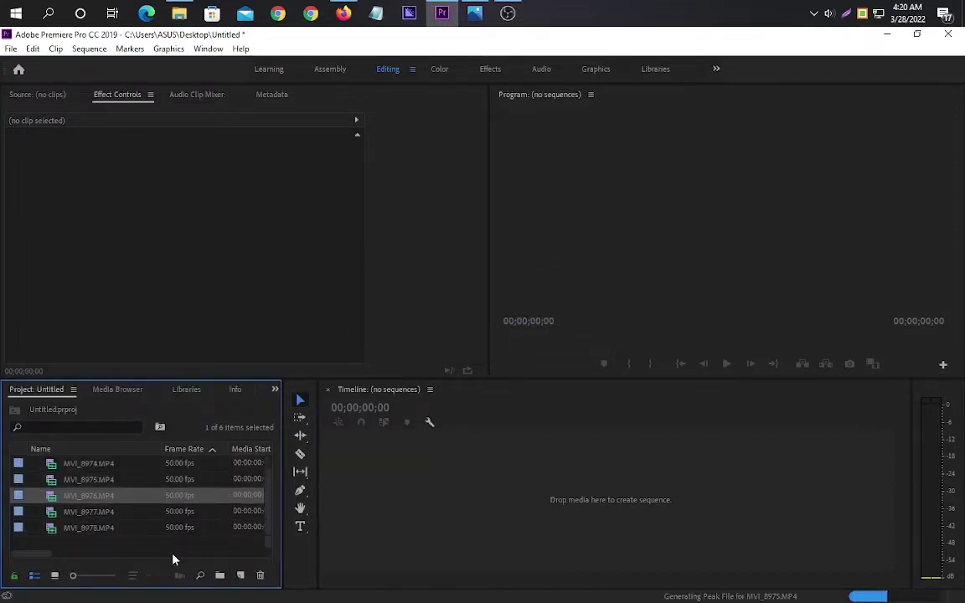
{"action": "left_click", "coordinate": [130, 542]}
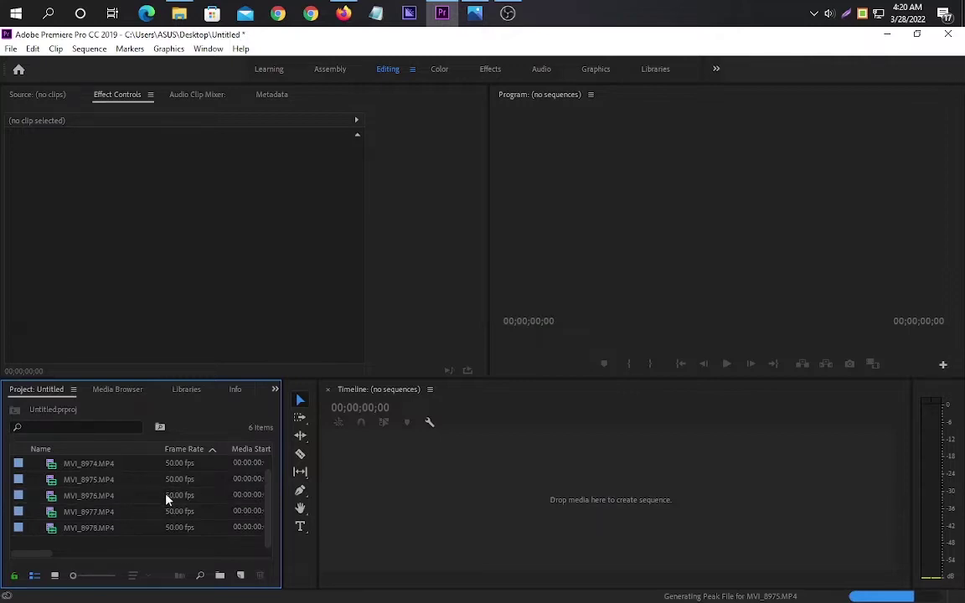
{"action": "left_click", "coordinate": [130, 556]}
{"action": "double_click", "coordinate": [121, 545]}
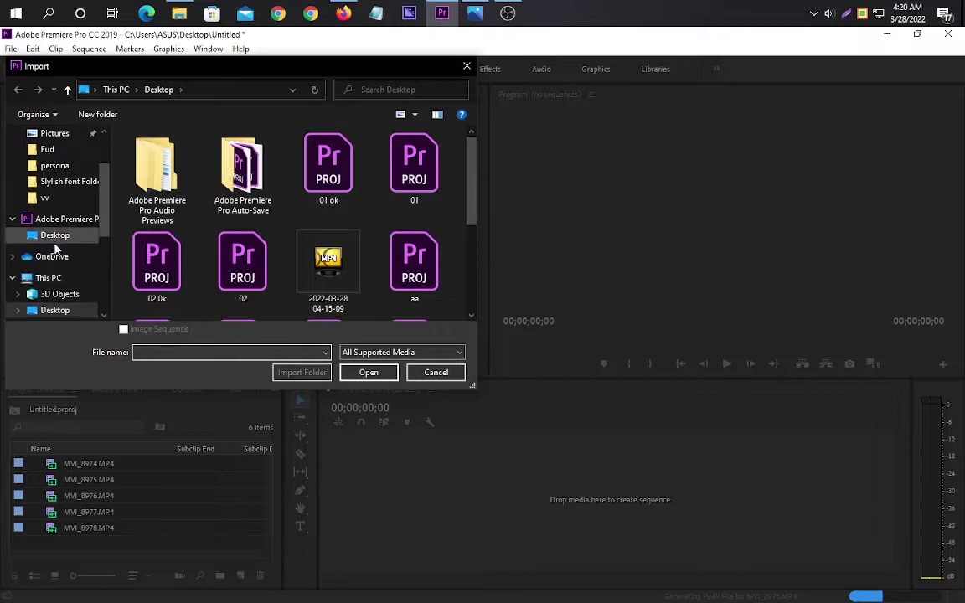
{"action": "left_click", "coordinate": [50, 278]}
{"action": "scroll", "coordinate": [165, 288], "scroll_direction": "down", "scroll_amount": 3}
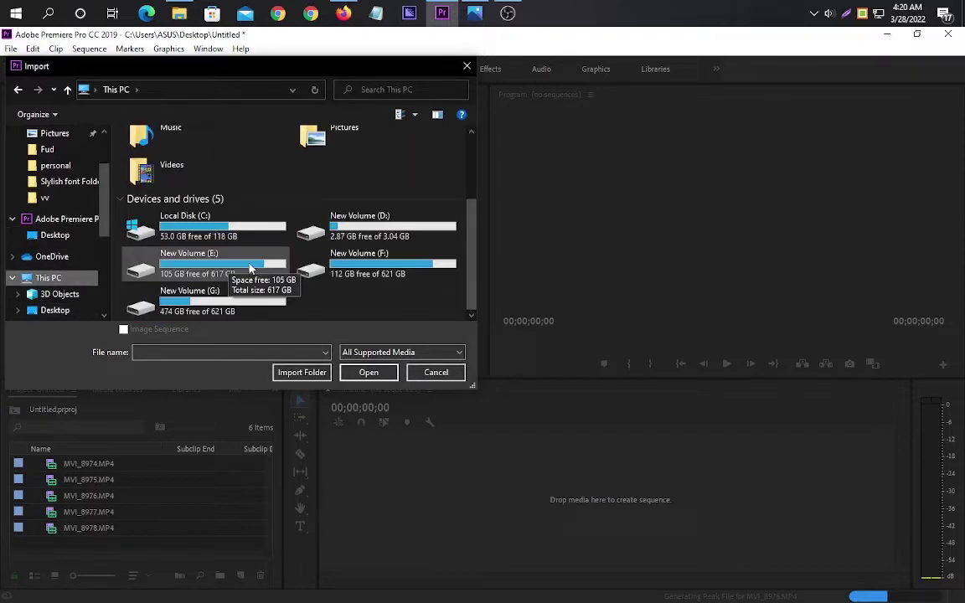
{"action": "double_click", "coordinate": [219, 304]}
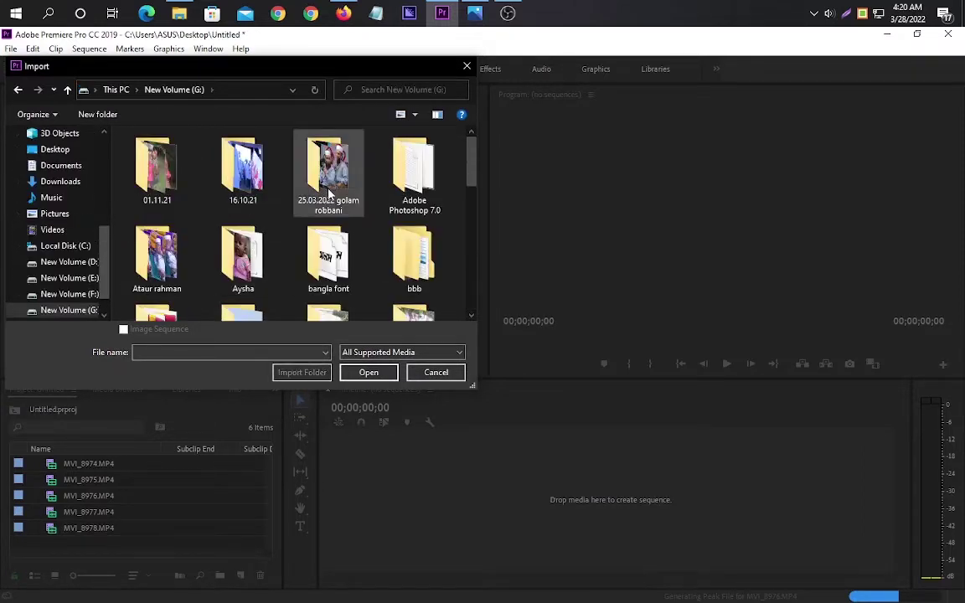
{"action": "double_click", "coordinate": [164, 243]}
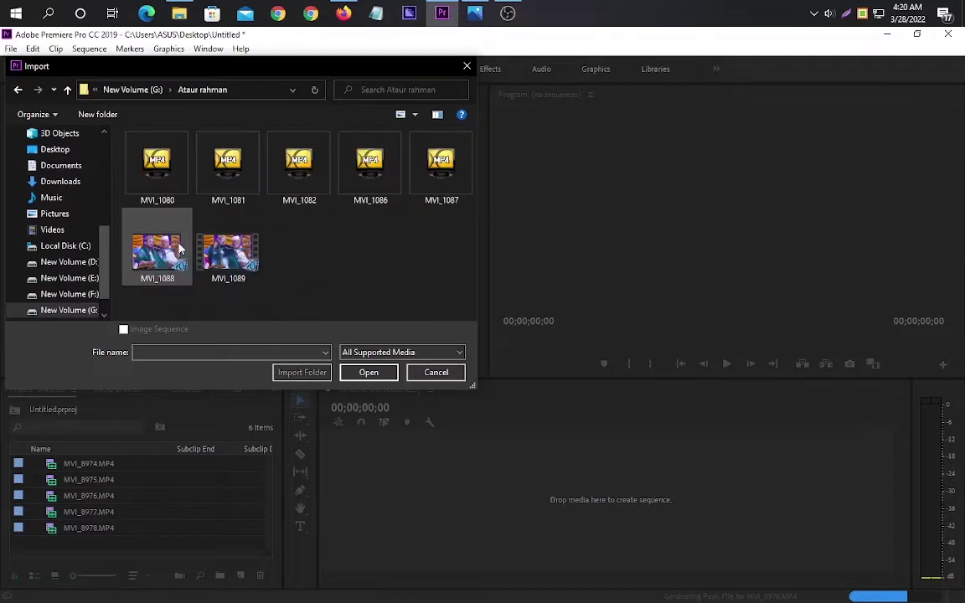
{"action": "left_click", "coordinate": [231, 262]}
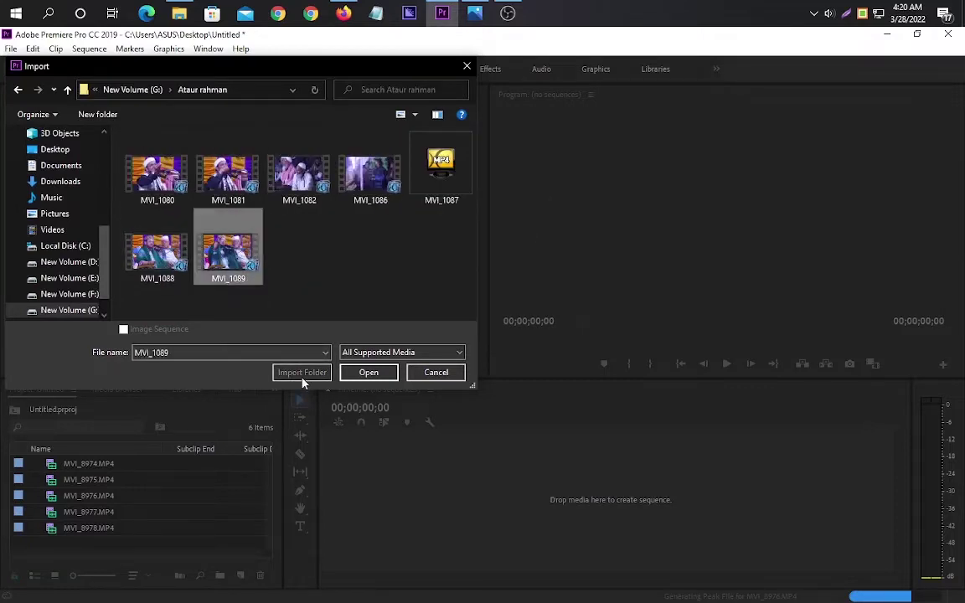
{"action": "left_click", "coordinate": [367, 373]}
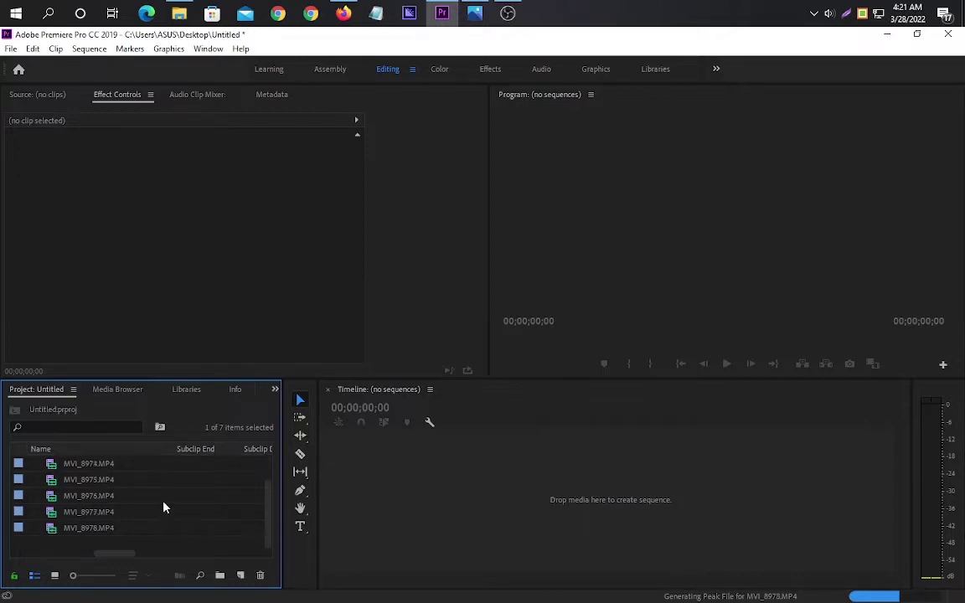
Step: Delete the MVI_1089.MP4 clip from the project
{"action": "scroll", "coordinate": [96, 508], "scroll_direction": "down", "scroll_amount": 2}
{"action": "scroll", "coordinate": [136, 490], "scroll_direction": "up", "scroll_amount": 2}
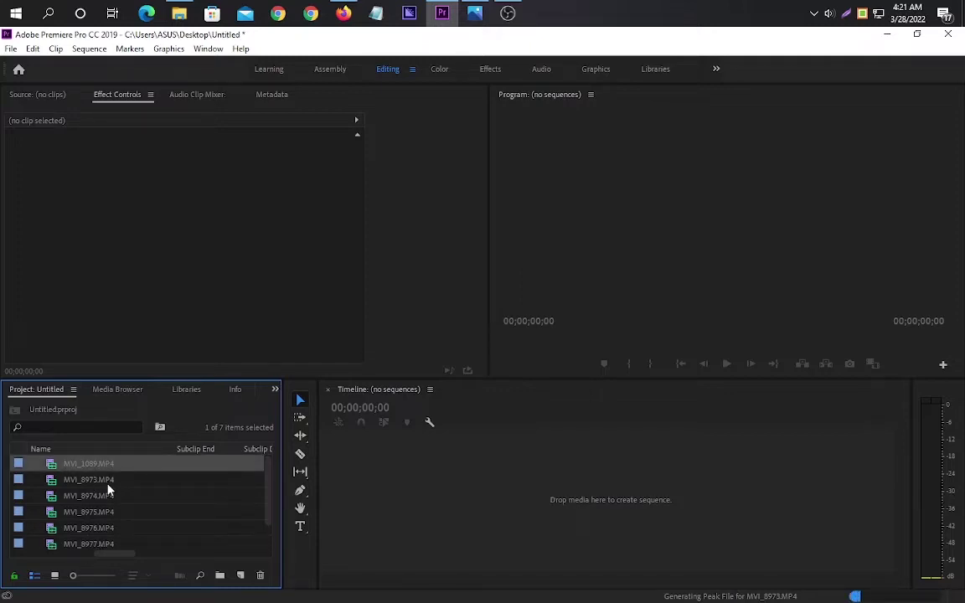
{"action": "left_click", "coordinate": [103, 496]}
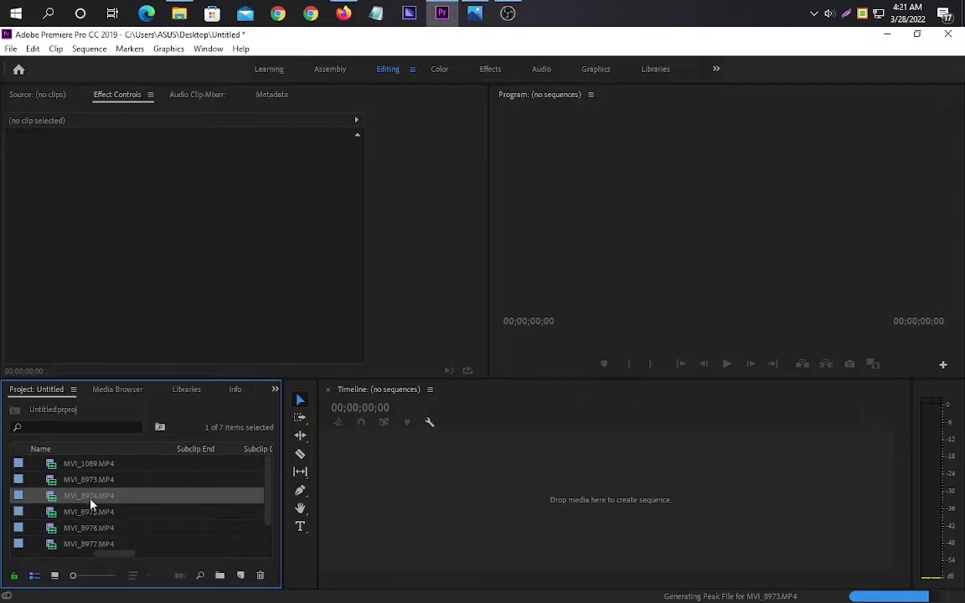
{"action": "left_click", "coordinate": [95, 512]}
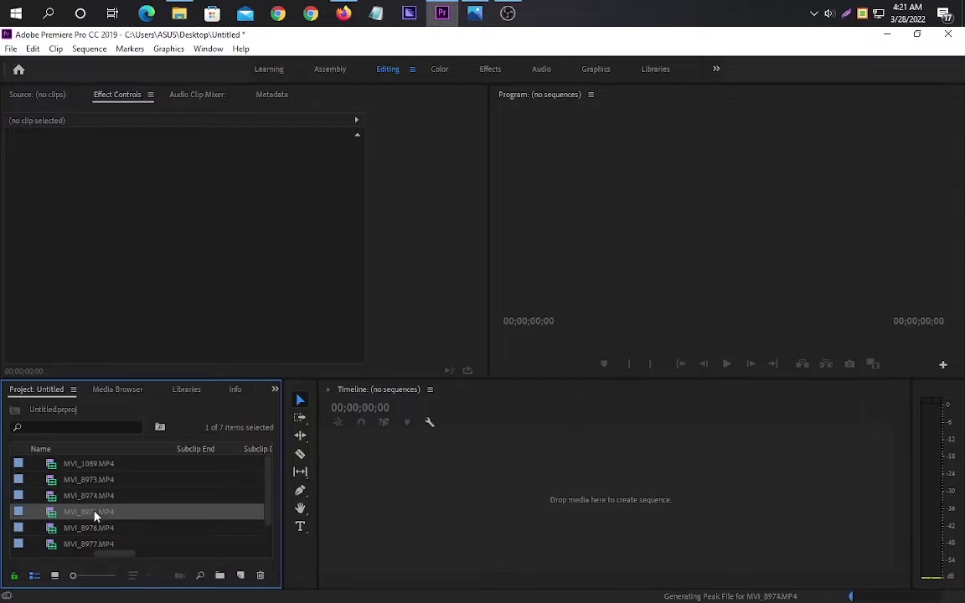
{"action": "left_click", "coordinate": [98, 530]}
{"action": "left_click", "coordinate": [97, 483]}
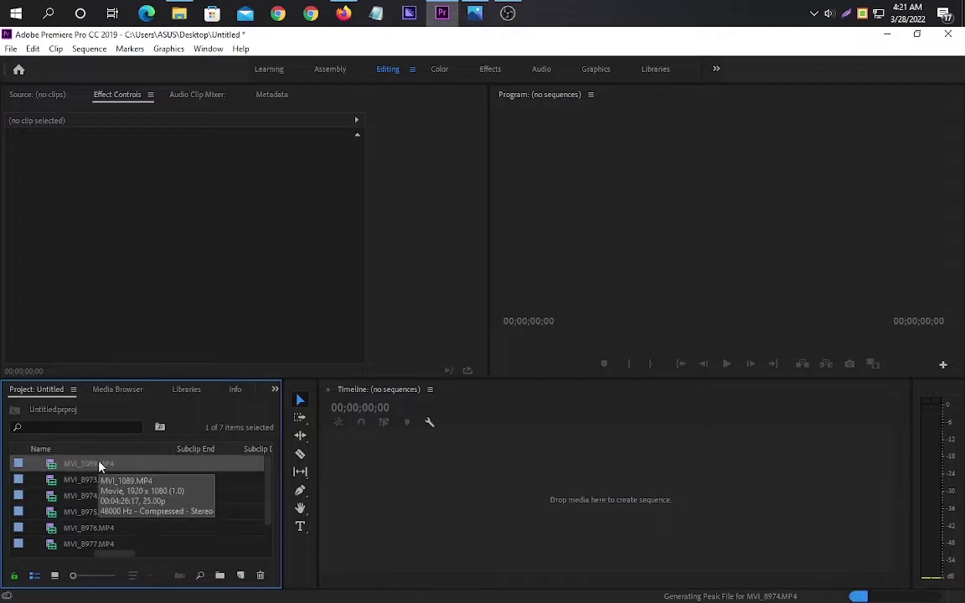
{"action": "key", "text": "Delete"}
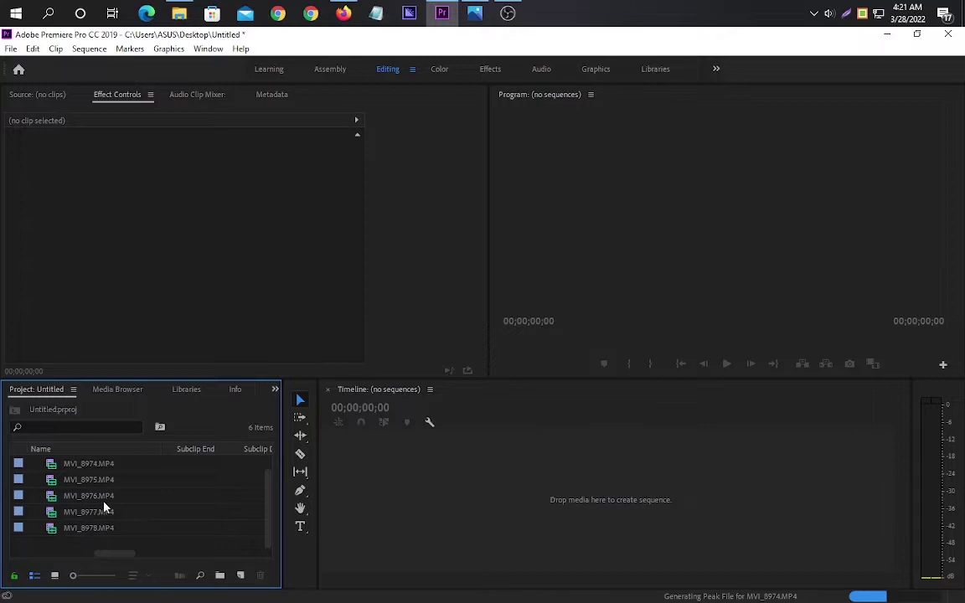
Step: Create a sequence by placing all six clips, MVI_8973 to MVI_8978, together on the empty timeline
{"action": "scroll", "coordinate": [99, 498], "scroll_direction": "up", "scroll_amount": 1}
{"action": "scroll", "coordinate": [109, 536], "scroll_direction": "down", "scroll_amount": 1}
{"action": "scroll", "coordinate": [125, 521], "scroll_direction": "up", "scroll_amount": 1}
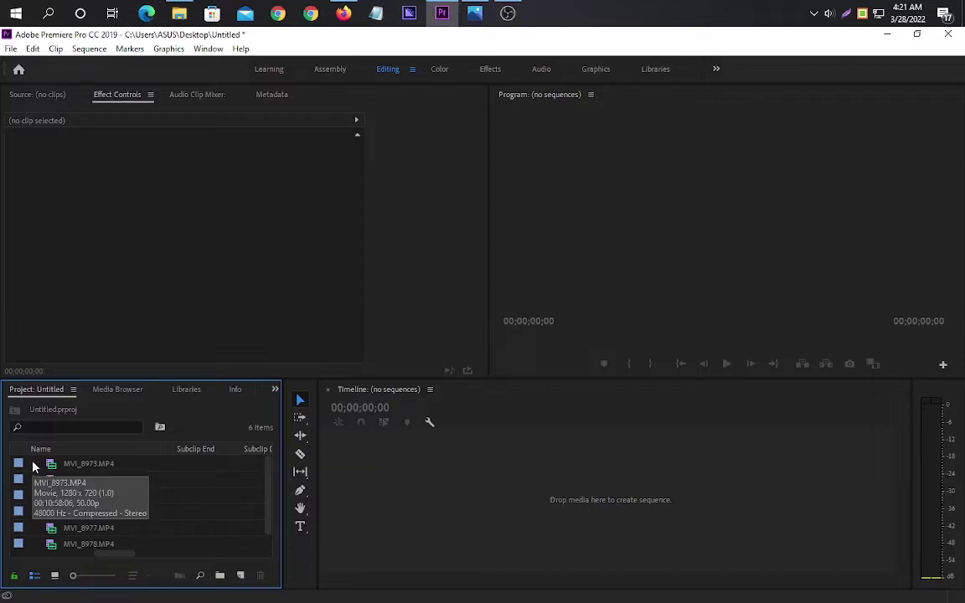
{"action": "left_click_drag", "start_coordinate": [31, 461], "coordinate": [129, 556]}
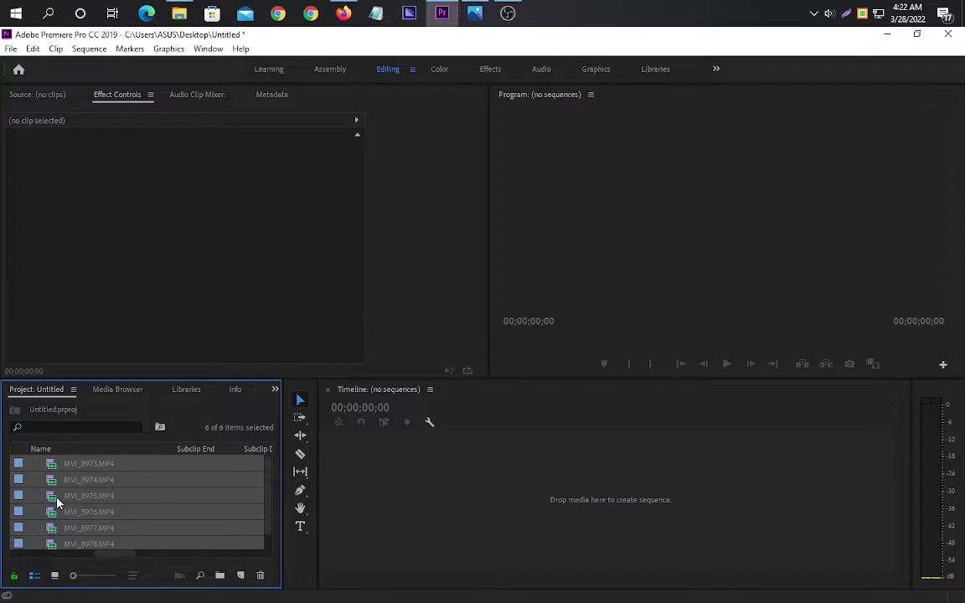
{"action": "left_click_drag", "start_coordinate": [58, 500], "coordinate": [574, 502]}
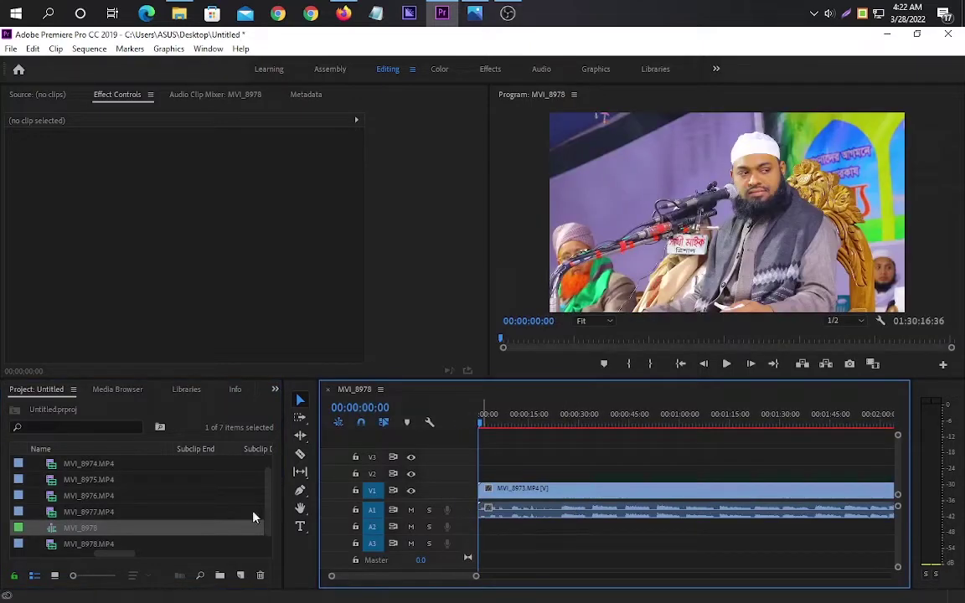
{"action": "scroll", "coordinate": [92, 495], "scroll_direction": "up", "scroll_amount": 1}
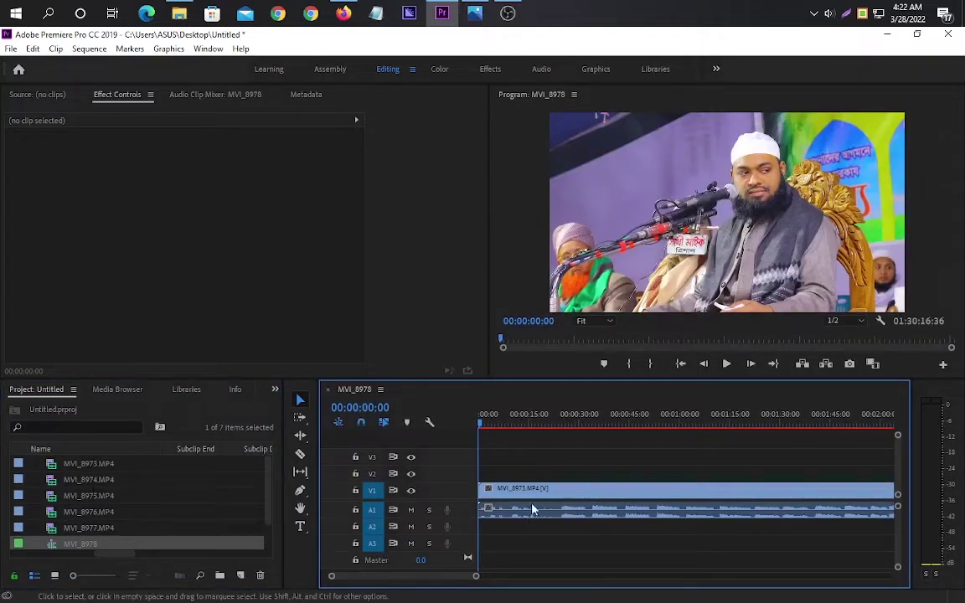
{"action": "left_click_drag", "start_coordinate": [477, 576], "coordinate": [787, 577]}
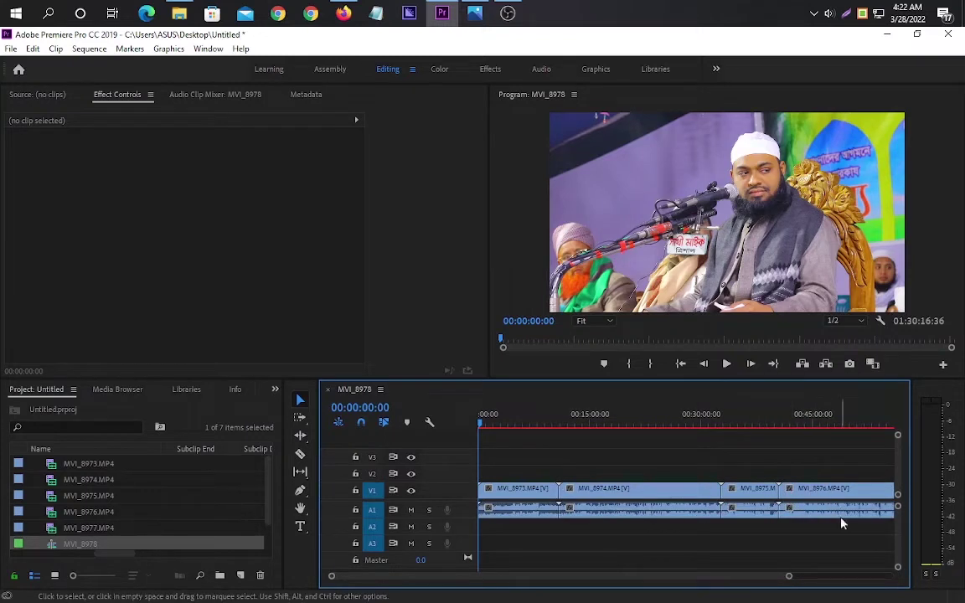
Step: Select all six clips in the MVI_8978 sequence and delete them from the timeline
{"action": "left_click_drag", "start_coordinate": [793, 577], "coordinate": [889, 577]}
{"action": "left_click_drag", "start_coordinate": [482, 427], "coordinate": [769, 503]}
{"action": "left_click_drag", "start_coordinate": [889, 578], "coordinate": [808, 577]}
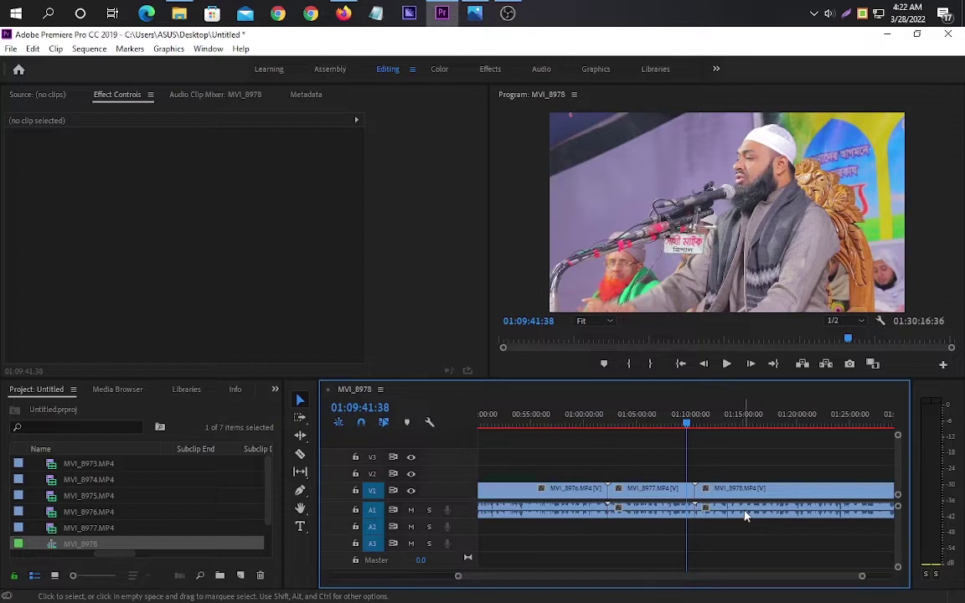
{"action": "left_click", "coordinate": [655, 510]}
{"action": "left_click", "coordinate": [221, 511]}
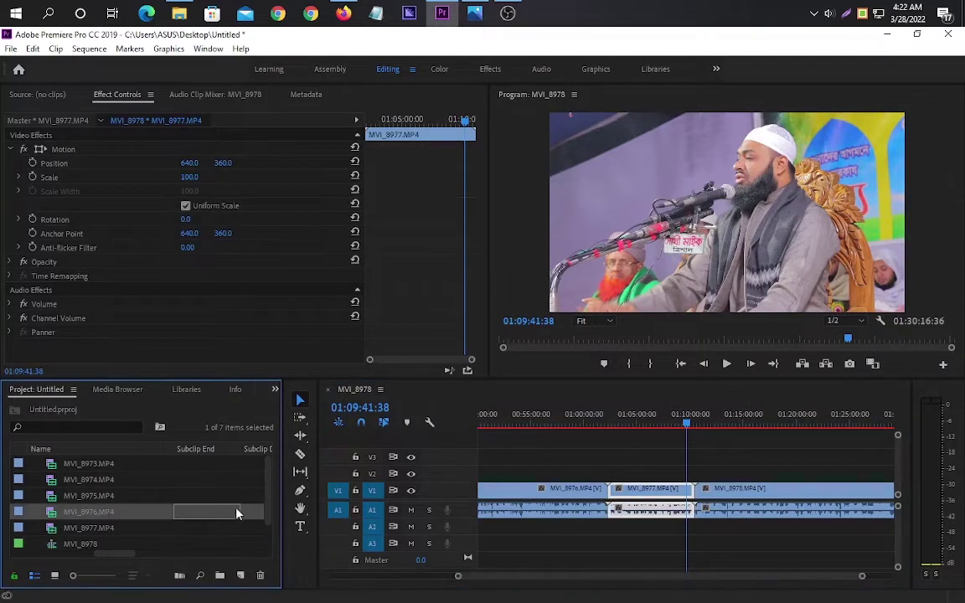
{"action": "left_click_drag", "start_coordinate": [458, 578], "coordinate": [322, 577]}
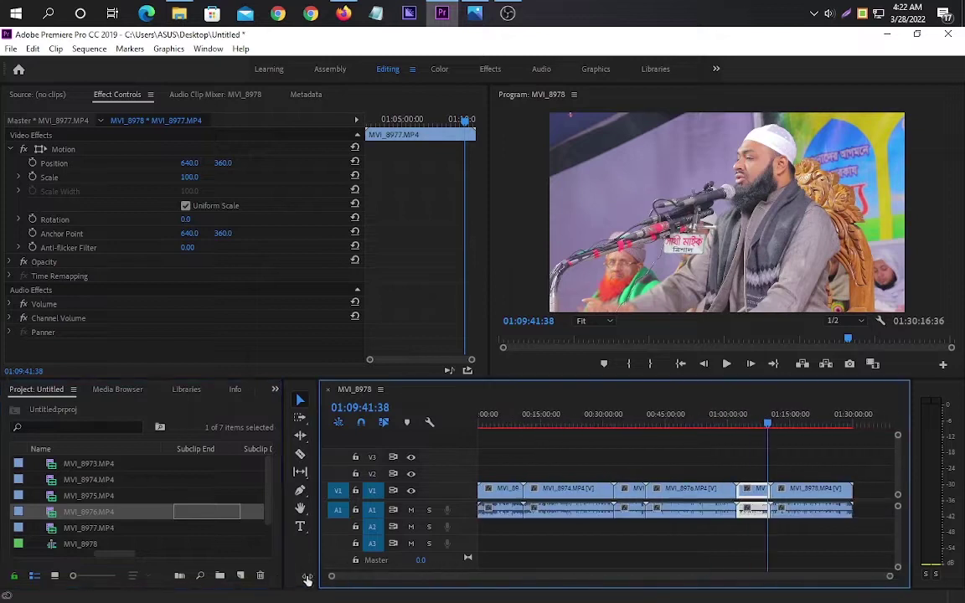
{"action": "left_click_drag", "start_coordinate": [826, 538], "coordinate": [456, 470]}
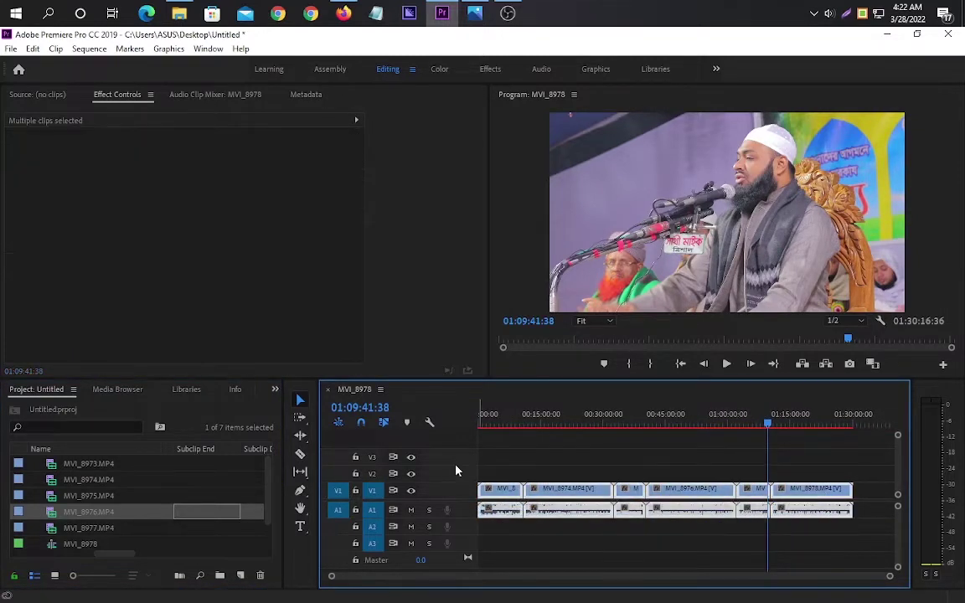
{"action": "key", "text": "Delete"}
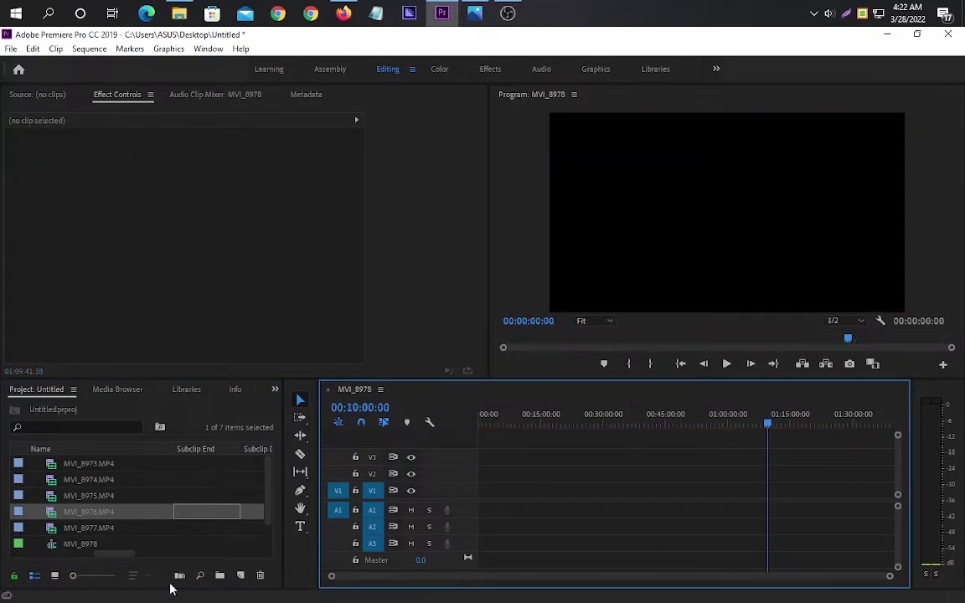
Step: Place all six clips together on V1 and A1 in reverse order from MVI_8978, and ripple delete the gap before them
{"action": "scroll", "coordinate": [155, 510], "scroll_direction": "down", "scroll_amount": 2}
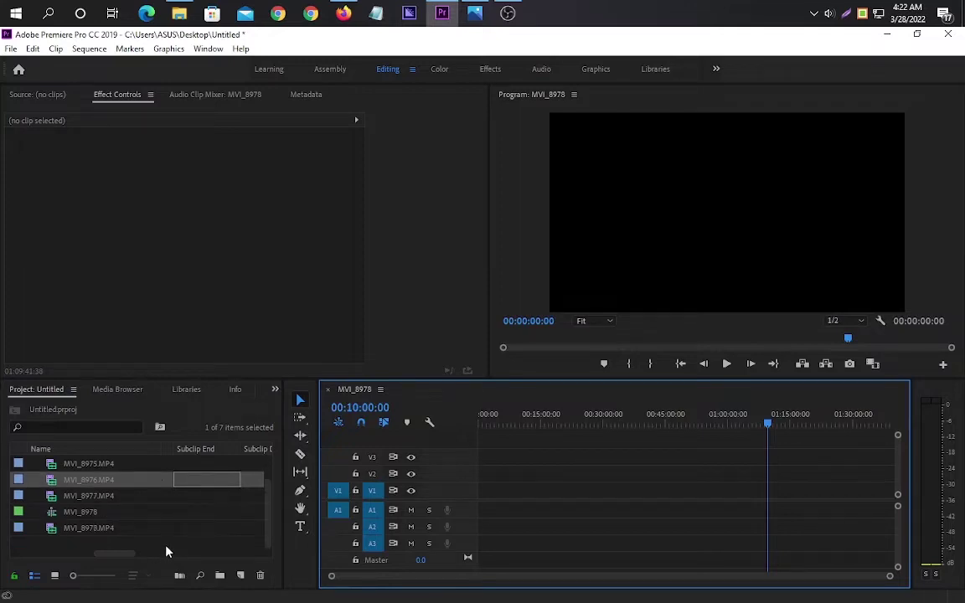
{"action": "left_click_drag", "start_coordinate": [156, 546], "coordinate": [41, 448]}
{"action": "left_click_drag", "start_coordinate": [60, 495], "coordinate": [503, 490]}
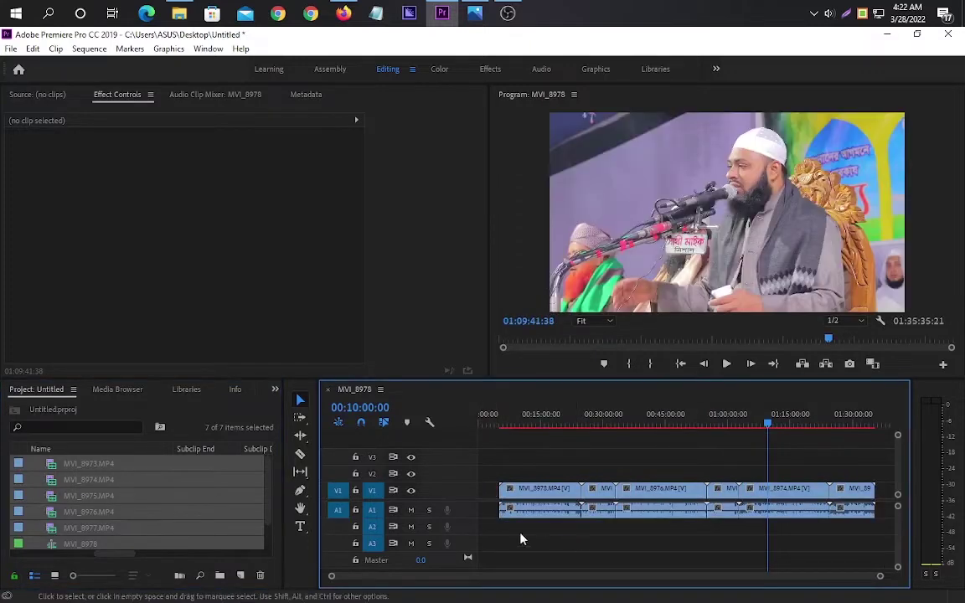
{"action": "right_click", "coordinate": [484, 509]}
{"action": "left_click", "coordinate": [519, 521]}
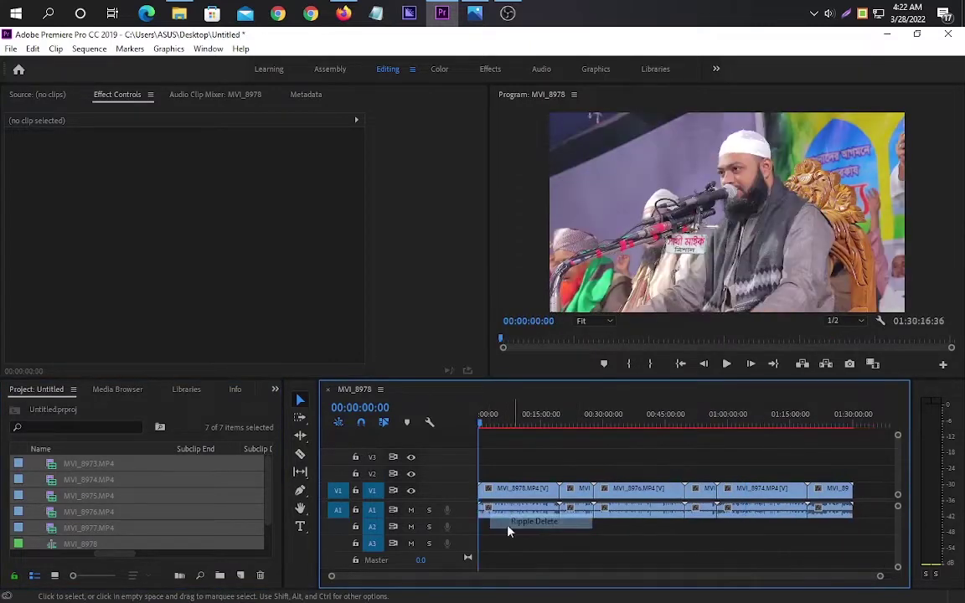
{"action": "left_click_drag", "start_coordinate": [879, 577], "coordinate": [779, 591]}
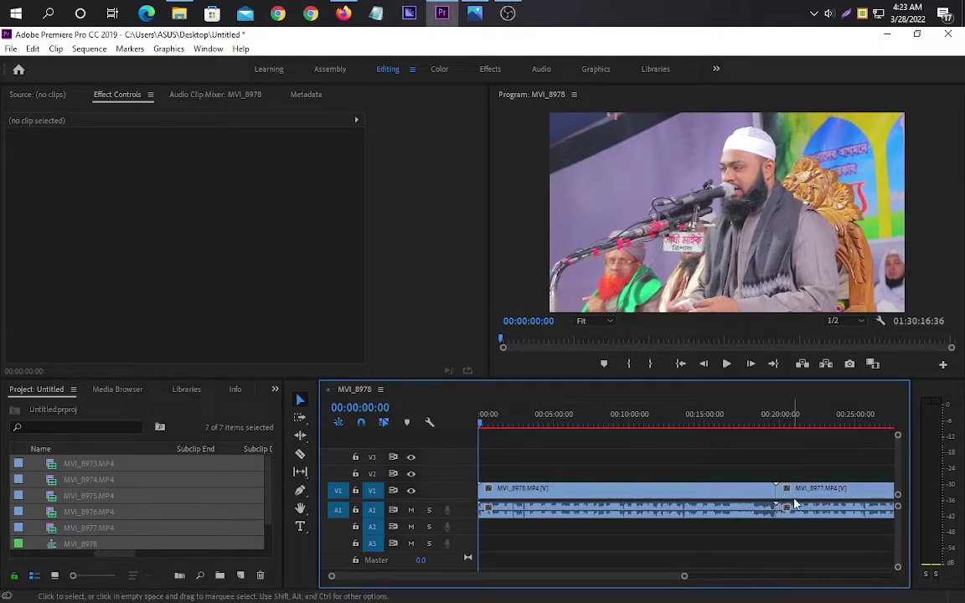
{"action": "left_click_drag", "start_coordinate": [683, 582], "coordinate": [819, 576]}
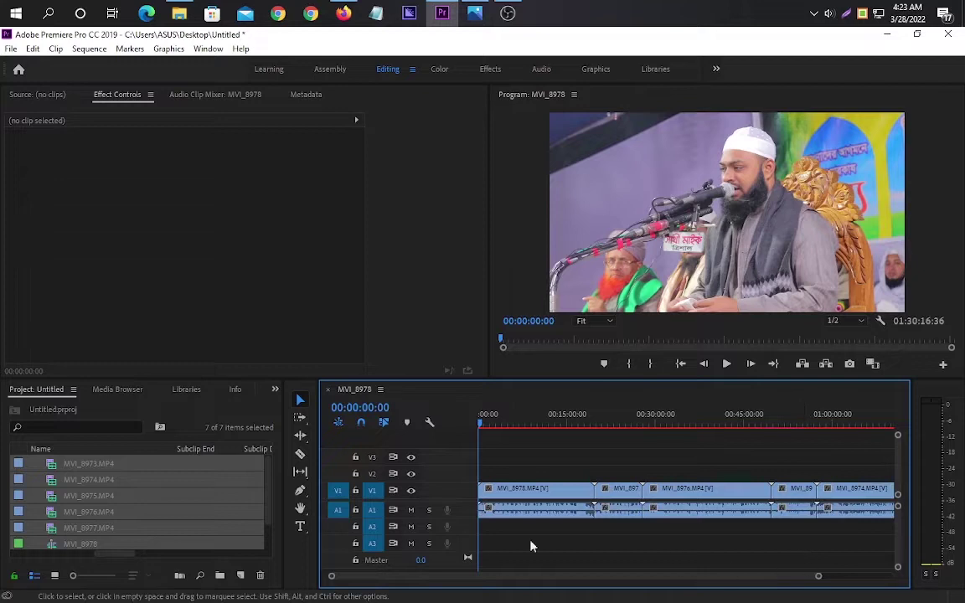
Step: Clear the reverse-ordered clips MVI_8978 to MVI_8973 from the timeline
{"action": "left_click", "coordinate": [181, 494]}
{"action": "left_click", "coordinate": [181, 479]}
{"action": "left_click_drag", "start_coordinate": [818, 576], "coordinate": [887, 573]}
{"action": "left_click_drag", "start_coordinate": [768, 490], "coordinate": [435, 418]}
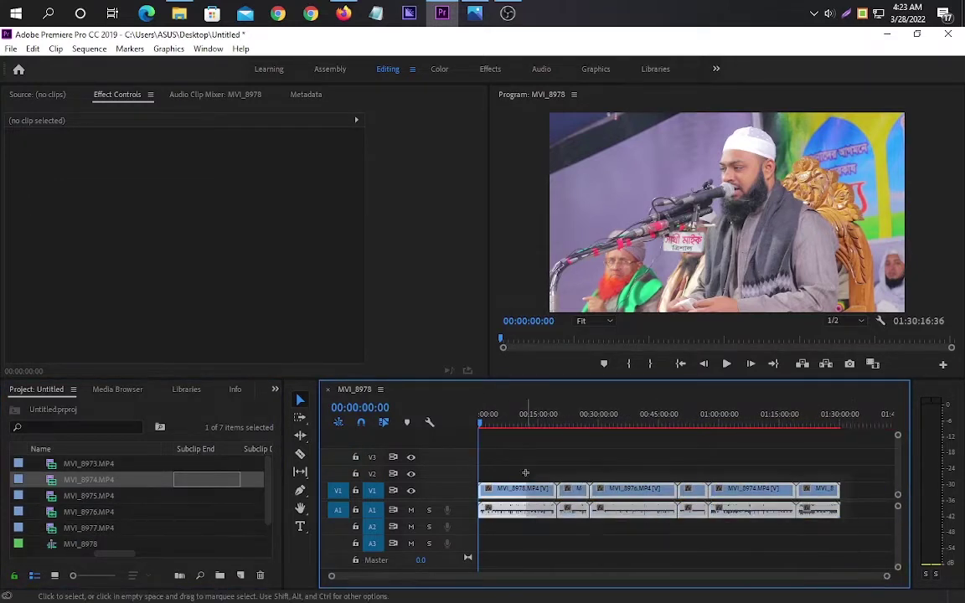
{"action": "key", "text": "Delete"}
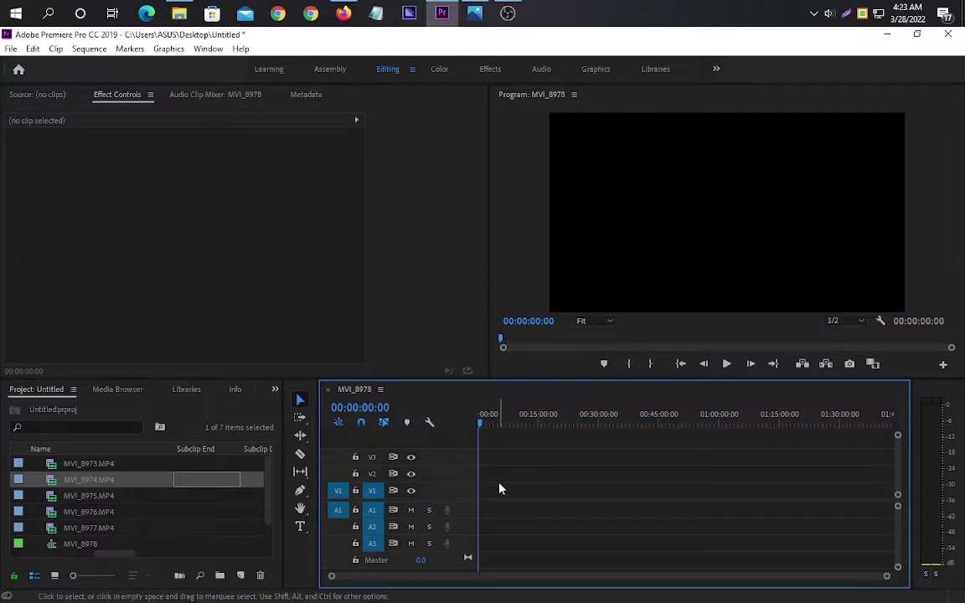
Step: Place the clips MVI_8973 to MVI_8978 individually, end to end in ascending order, on tracks V1 and A1 from the sequence start
{"action": "left_click", "coordinate": [152, 481]}
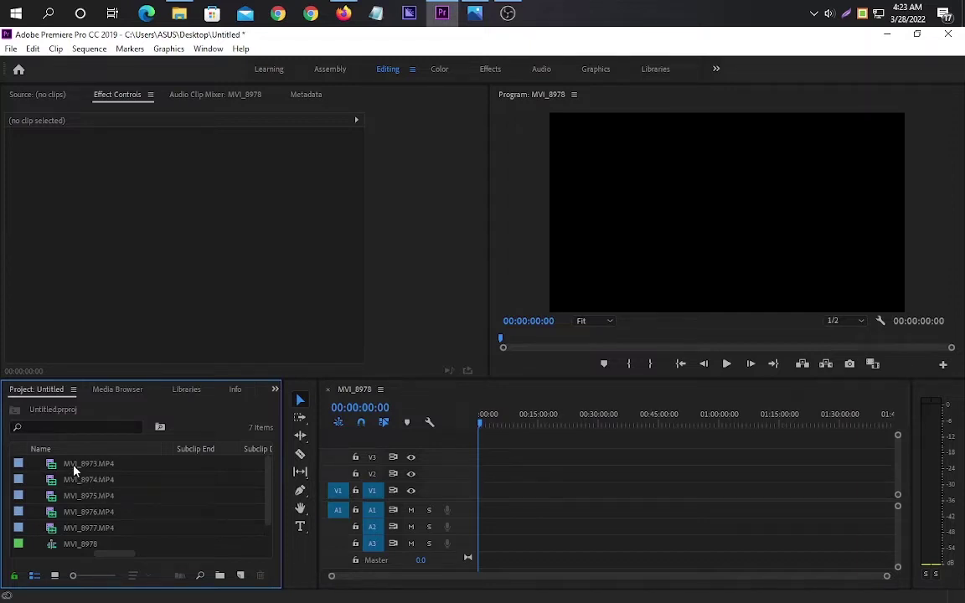
{"action": "left_click_drag", "start_coordinate": [74, 465], "coordinate": [450, 507]}
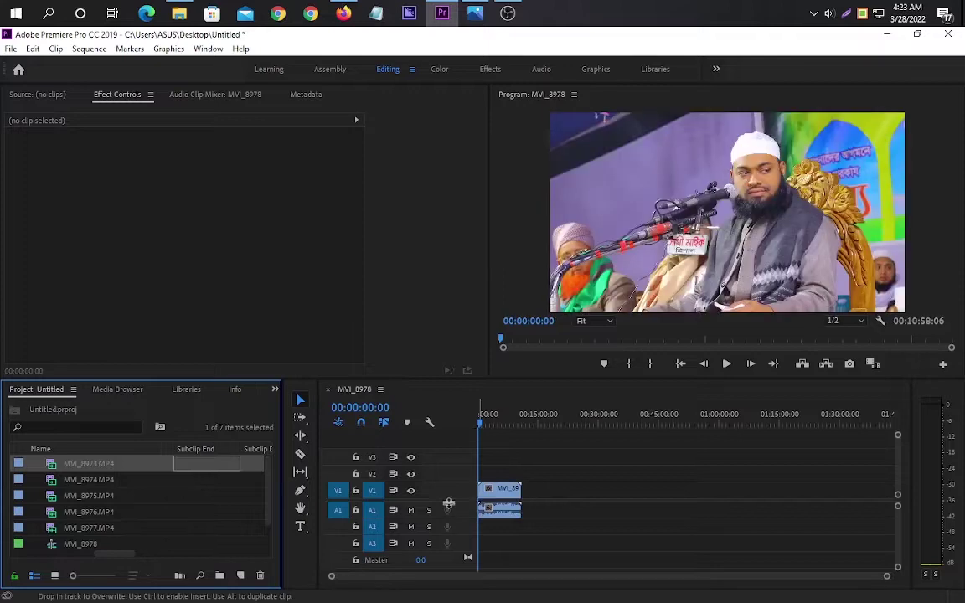
{"action": "left_click_drag", "start_coordinate": [77, 484], "coordinate": [530, 516]}
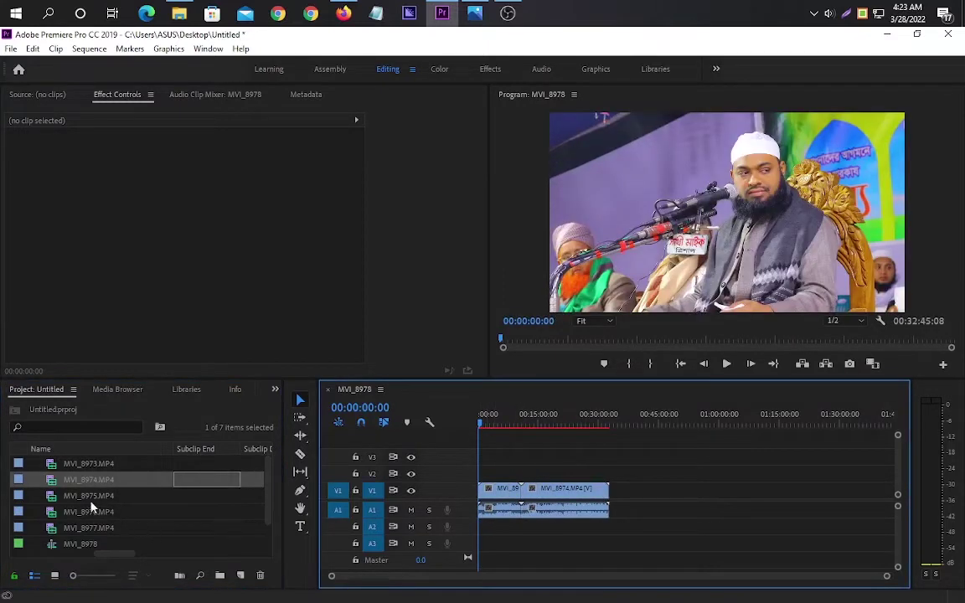
{"action": "left_click_drag", "start_coordinate": [78, 496], "coordinate": [601, 507]}
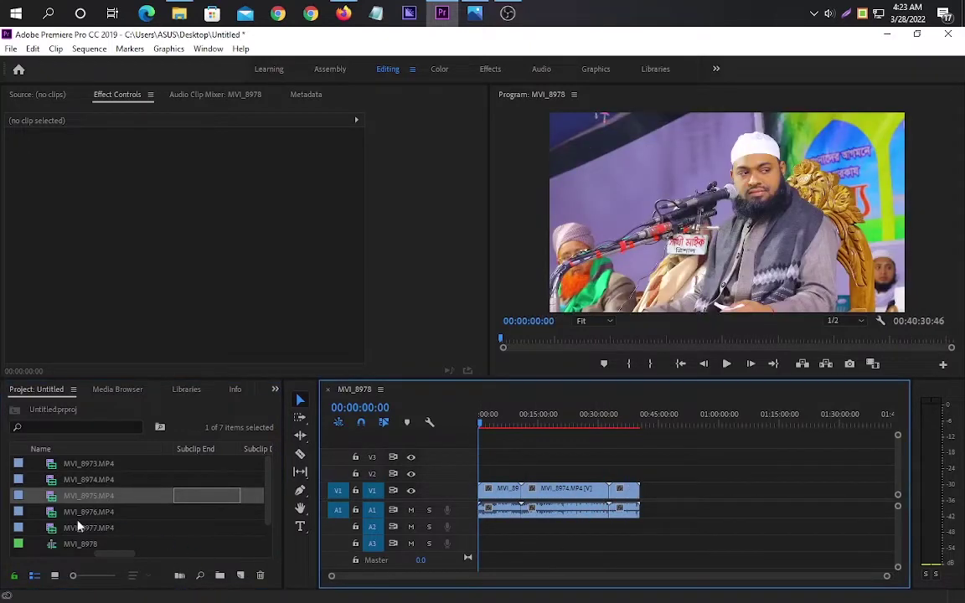
{"action": "left_click_drag", "start_coordinate": [78, 512], "coordinate": [586, 486]}
{"action": "scroll", "coordinate": [84, 466], "scroll_direction": "down", "scroll_amount": 2}
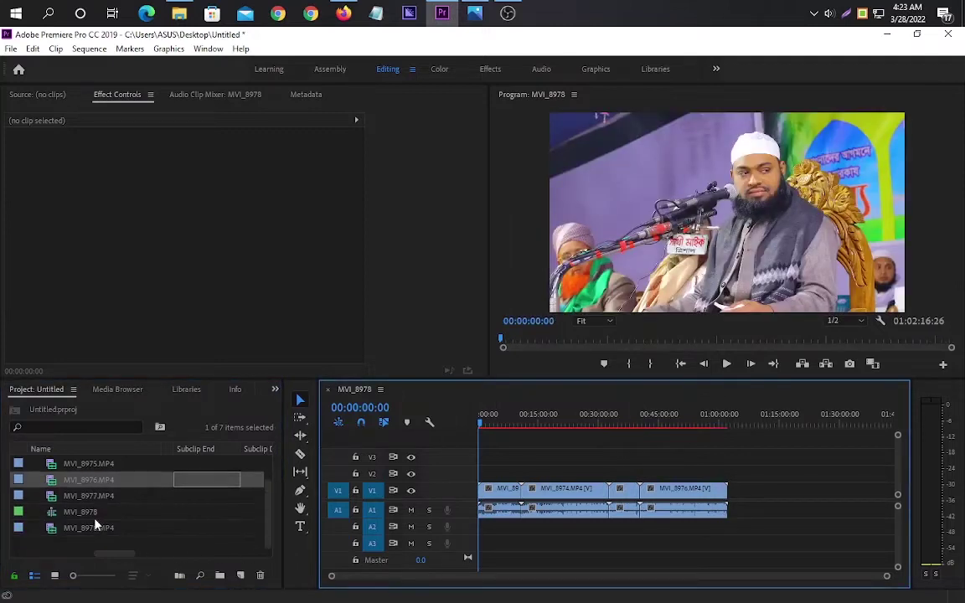
{"action": "left_click_drag", "start_coordinate": [72, 501], "coordinate": [729, 509]}
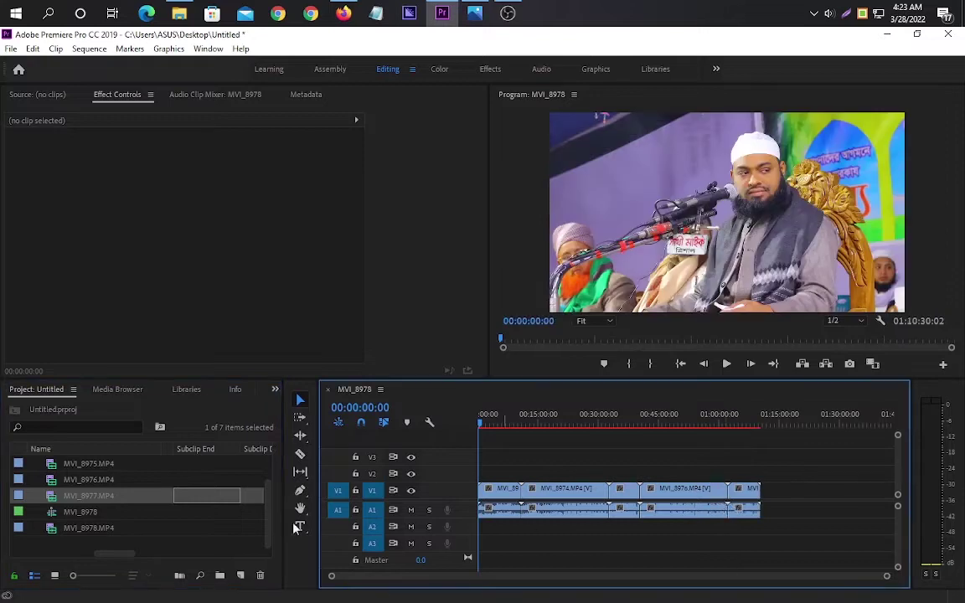
{"action": "left_click_drag", "start_coordinate": [82, 528], "coordinate": [773, 503]}
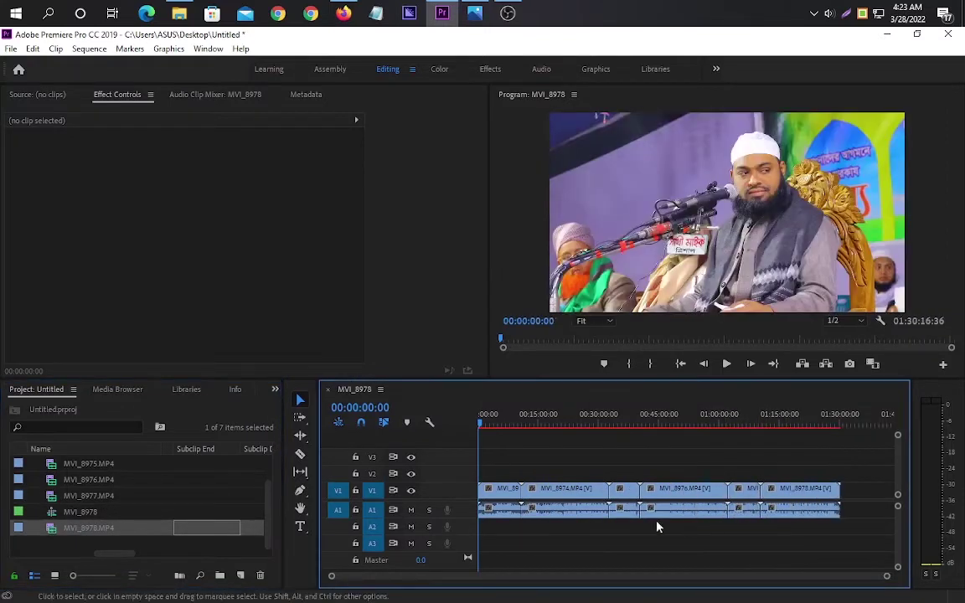
{"action": "left_click", "coordinate": [504, 509]}
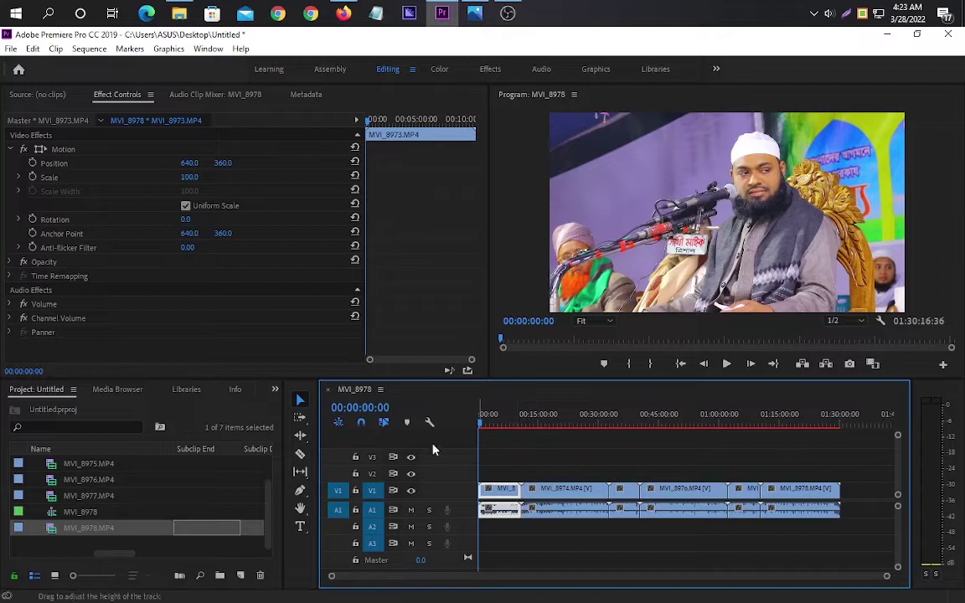
{"action": "left_click", "coordinate": [163, 511]}
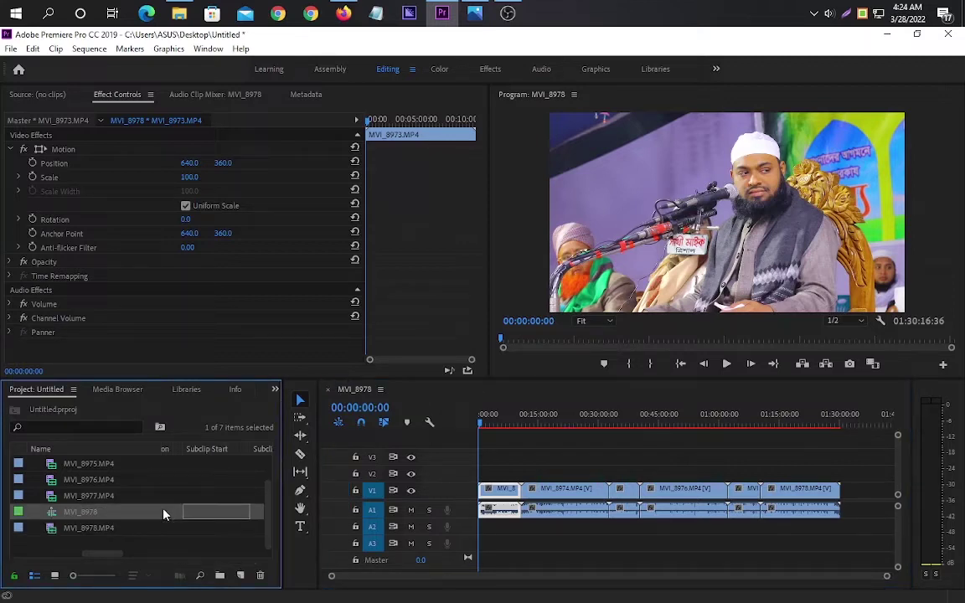
{"action": "left_click", "coordinate": [131, 531]}
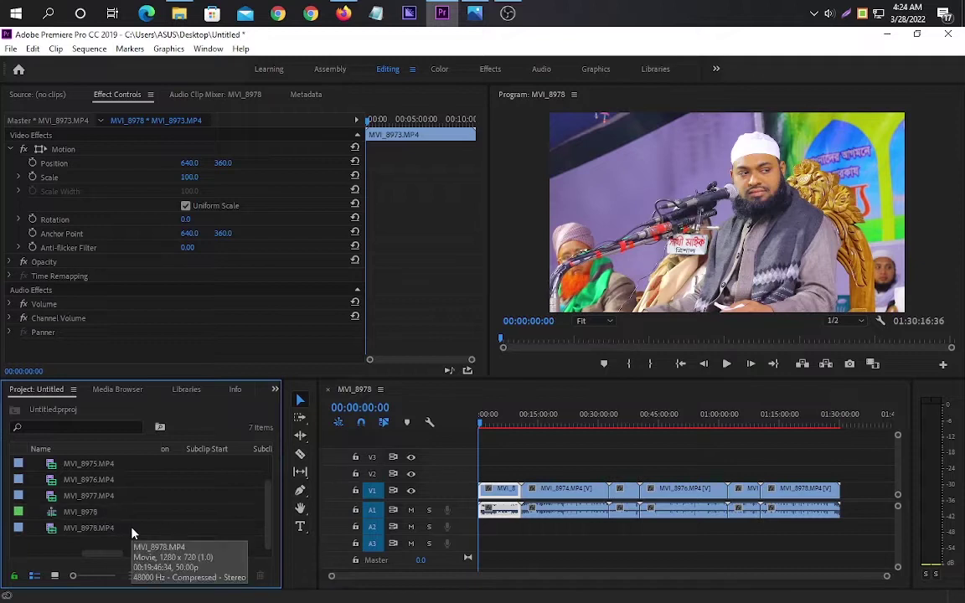
{"action": "left_click", "coordinate": [99, 528]}
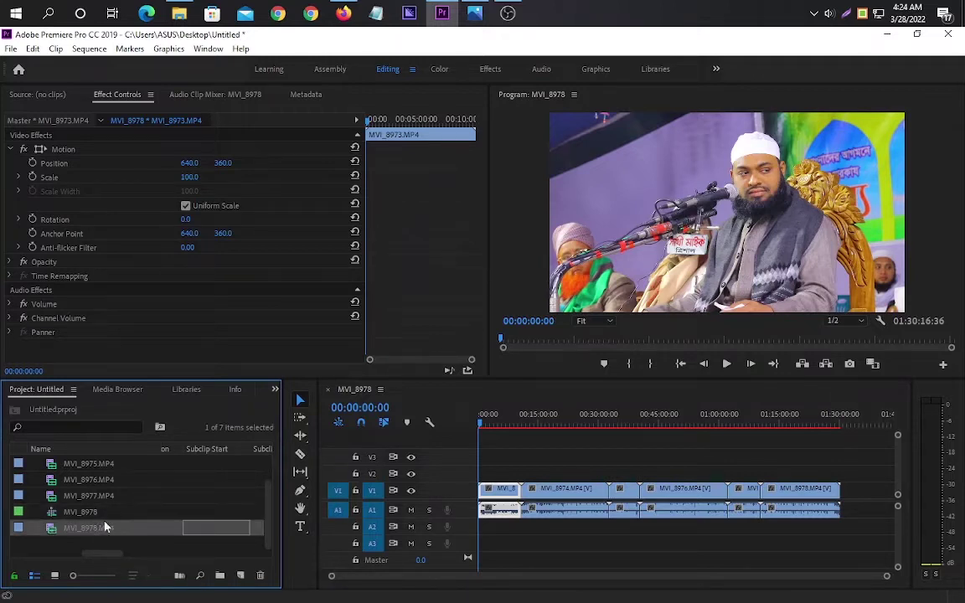
{"action": "left_click", "coordinate": [108, 496]}
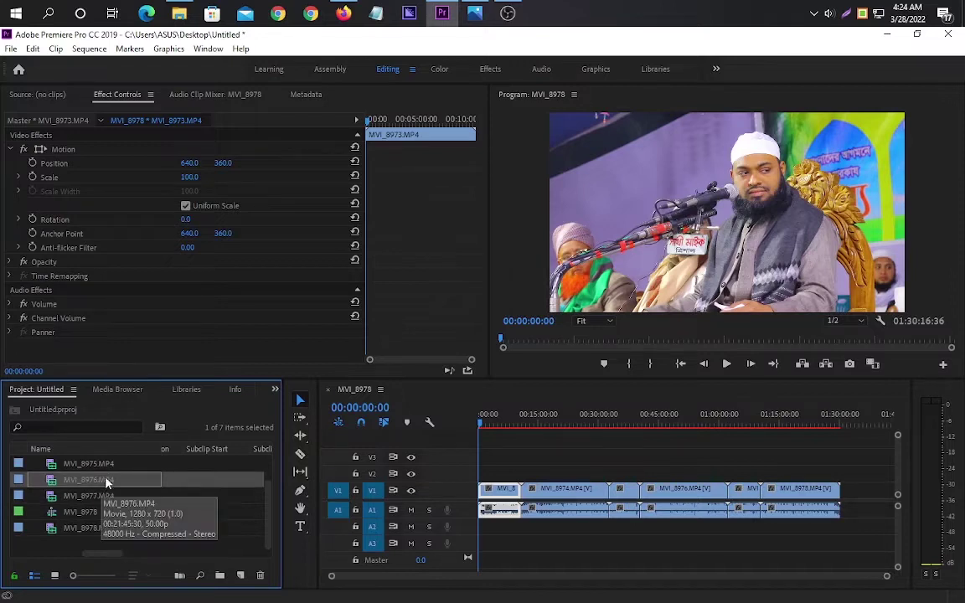
{"action": "left_click", "coordinate": [105, 470]}
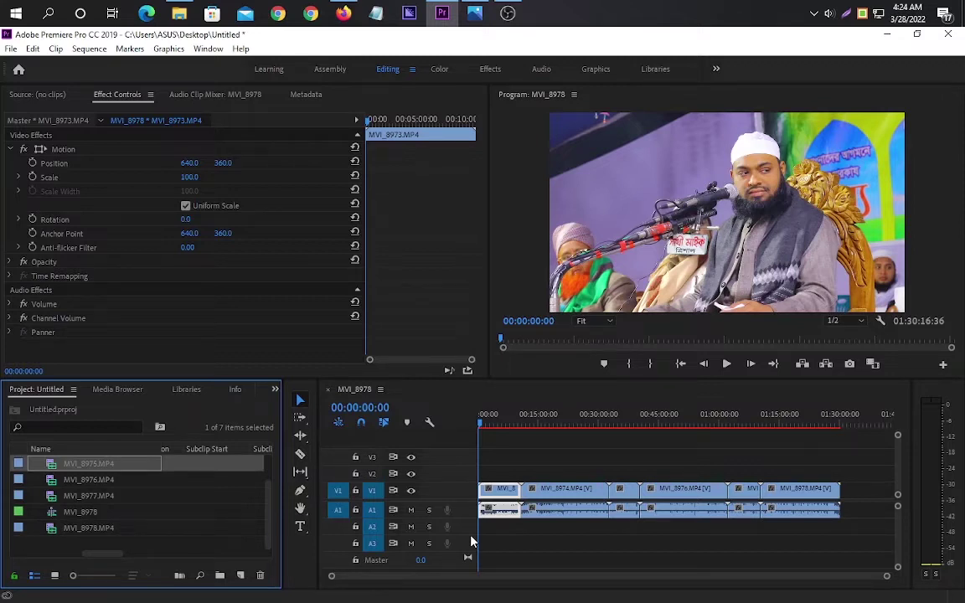
{"action": "left_click", "coordinate": [586, 503]}
{"action": "left_click", "coordinate": [638, 220]}
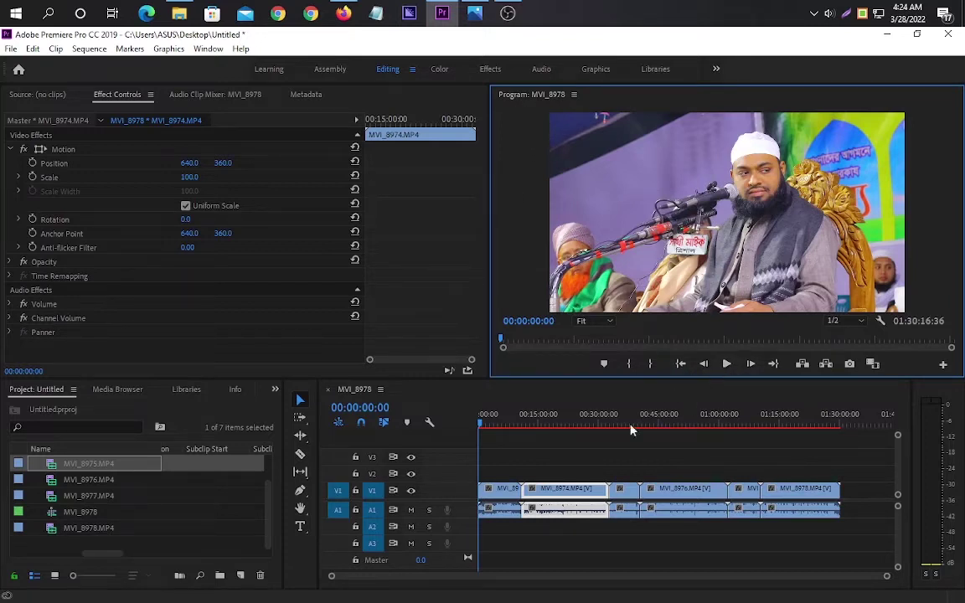
Step: Play the sequence from its start for a few seconds, lowering the system speaker volume during playback, and stop it
{"action": "left_click", "coordinate": [503, 513]}
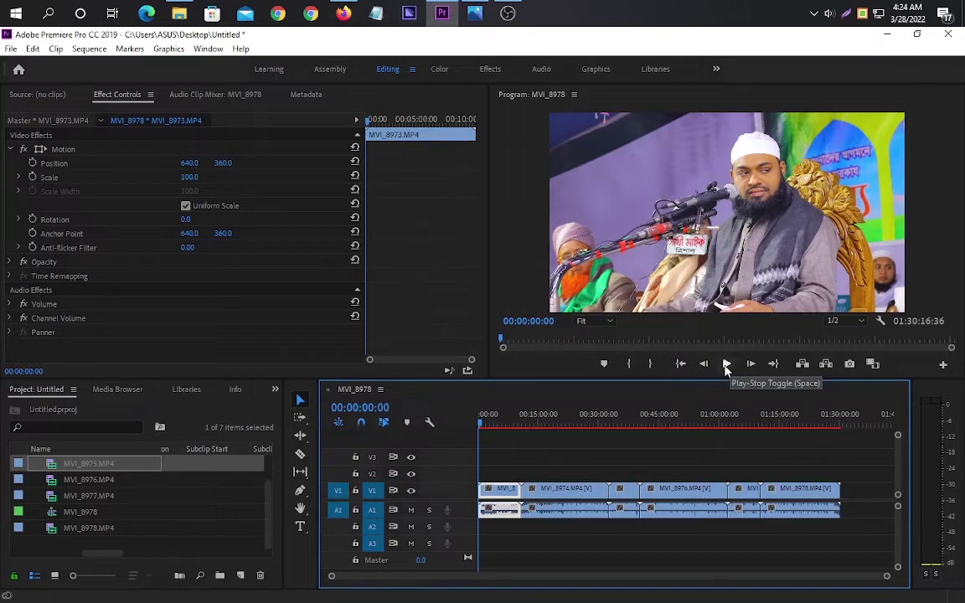
{"action": "left_click", "coordinate": [727, 365]}
{"action": "left_click", "coordinate": [829, 17]}
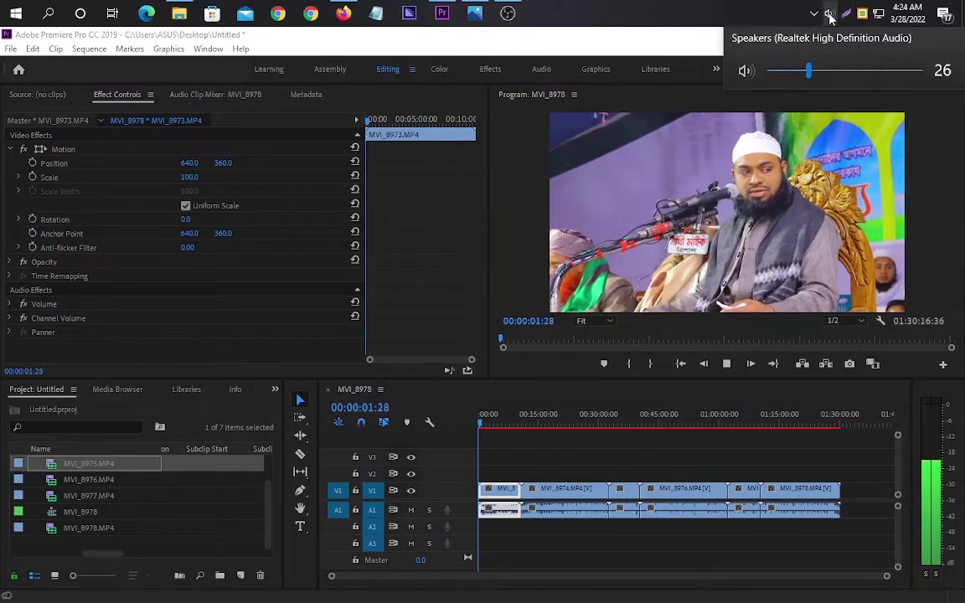
{"action": "scroll", "coordinate": [830, 17], "scroll_direction": "down", "scroll_amount": 3}
{"action": "left_click", "coordinate": [830, 17]}
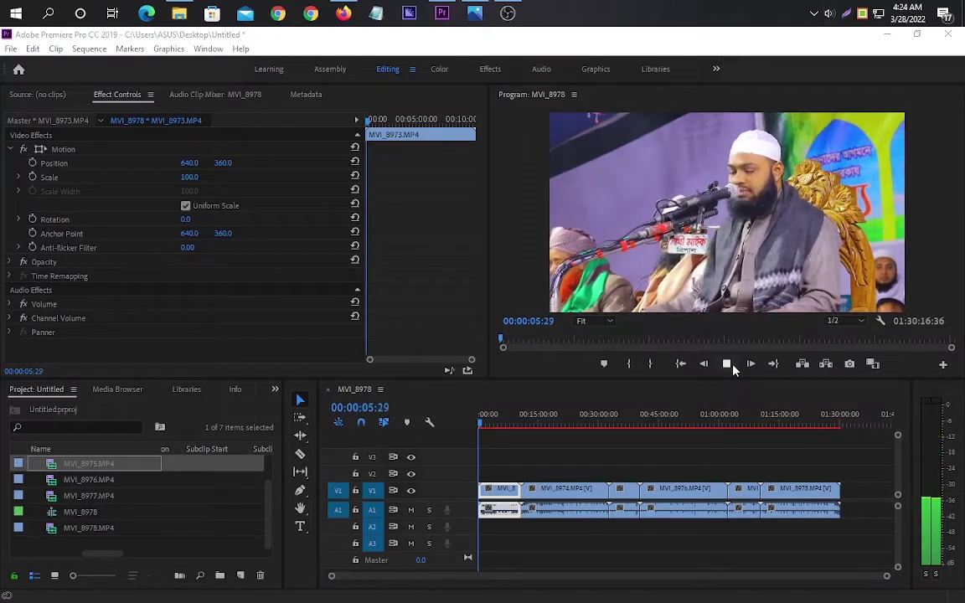
{"action": "left_click", "coordinate": [733, 365]}
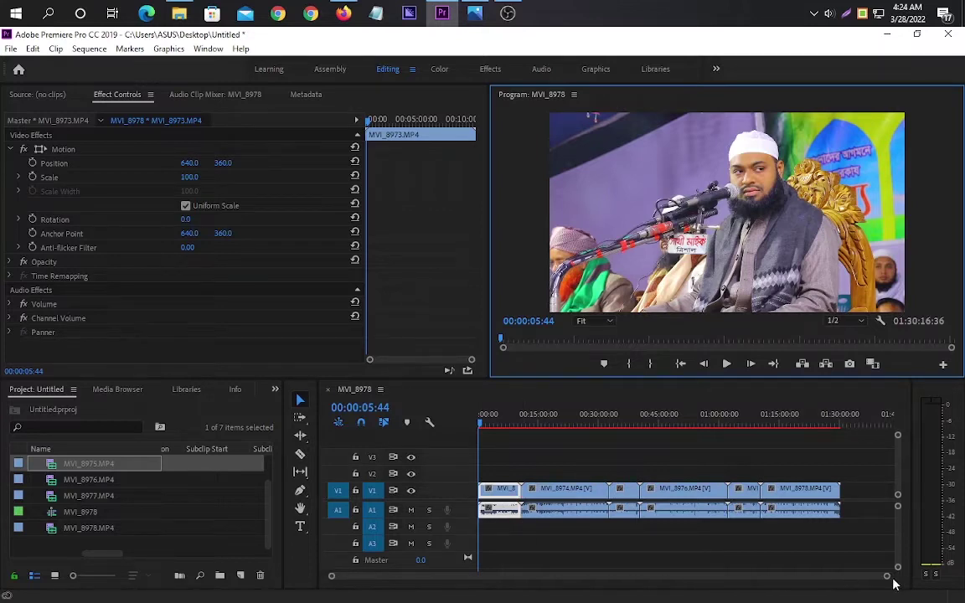
Step: Play short passages near the start of MVI_8973 on the timeline to find where the unwanted opening ends
{"action": "left_click_drag", "start_coordinate": [887, 577], "coordinate": [691, 599]}
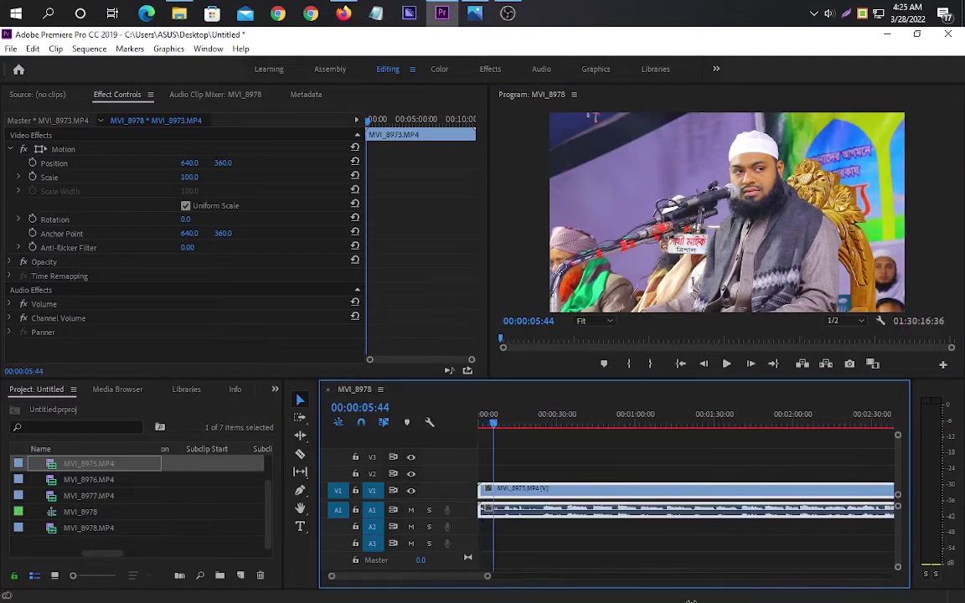
{"action": "left_click", "coordinate": [529, 543]}
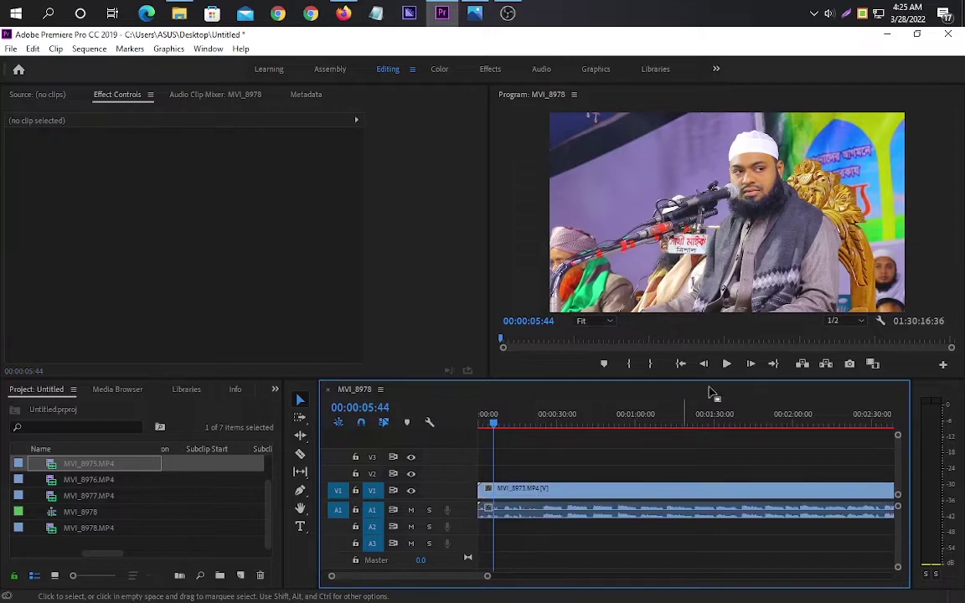
{"action": "left_click", "coordinate": [726, 363]}
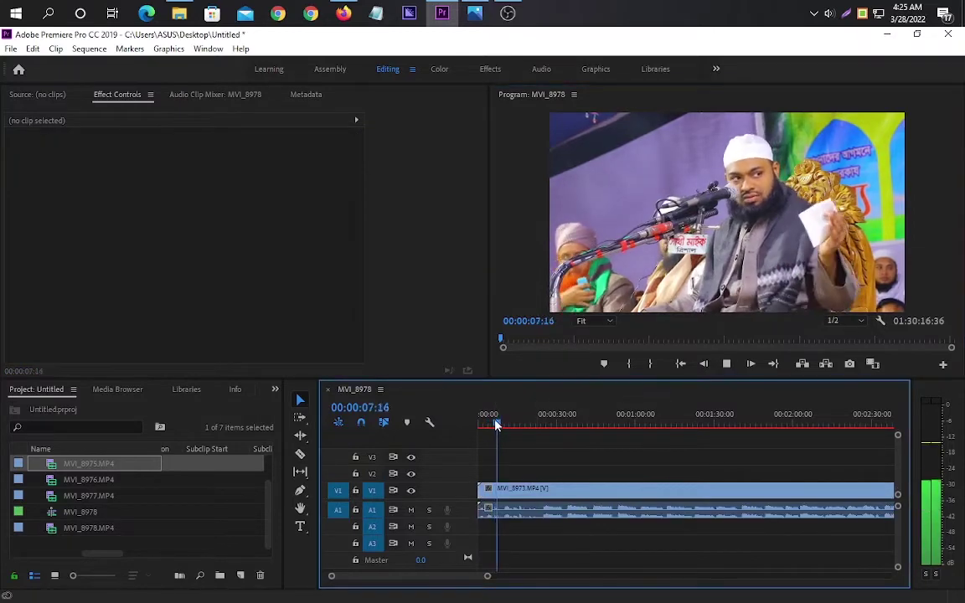
{"action": "left_click_drag", "start_coordinate": [496, 427], "coordinate": [538, 427]}
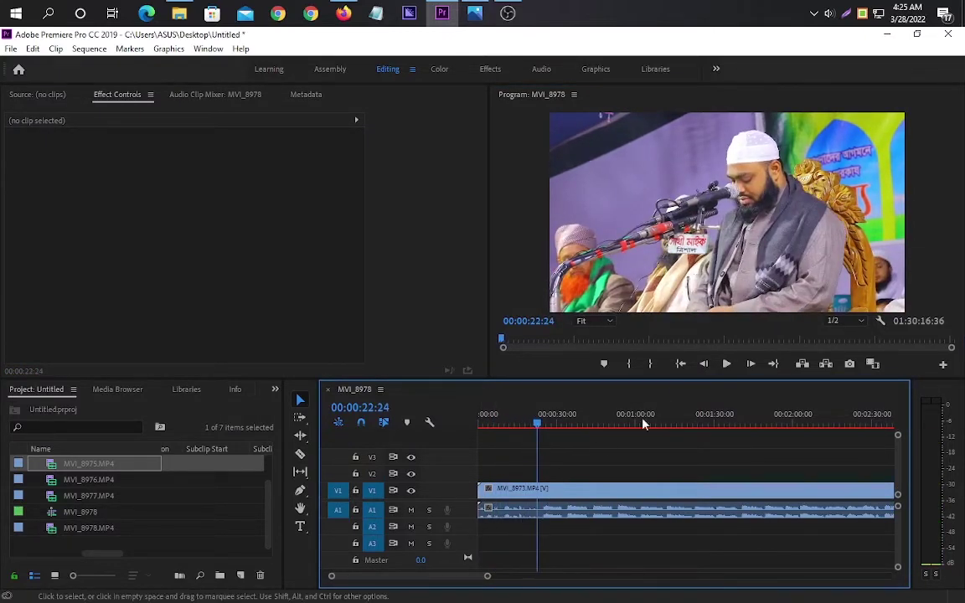
{"action": "left_click", "coordinate": [728, 365]}
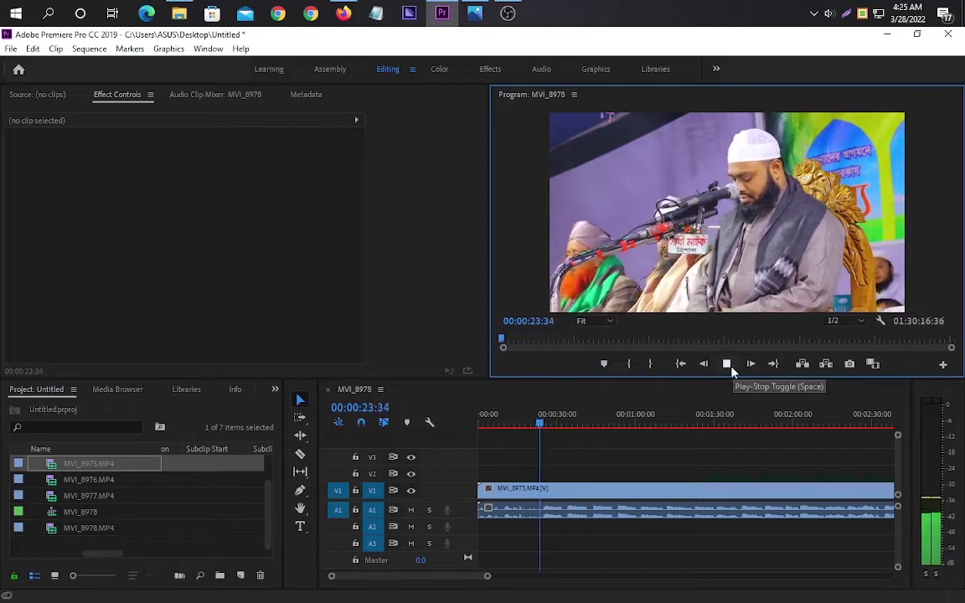
{"action": "left_click", "coordinate": [731, 369]}
Step: Split MVI_8973 at 00:00:24:13 with the Razor tool and delete the part before the cut
{"action": "left_click_drag", "start_coordinate": [554, 434], "coordinate": [544, 436]}
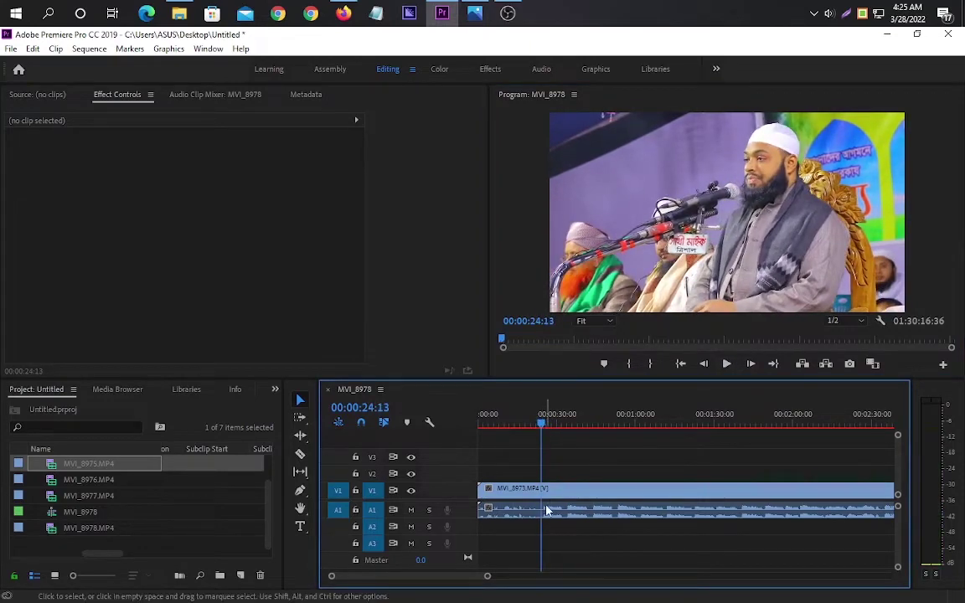
{"action": "left_click_drag", "start_coordinate": [541, 430], "coordinate": [540, 431]}
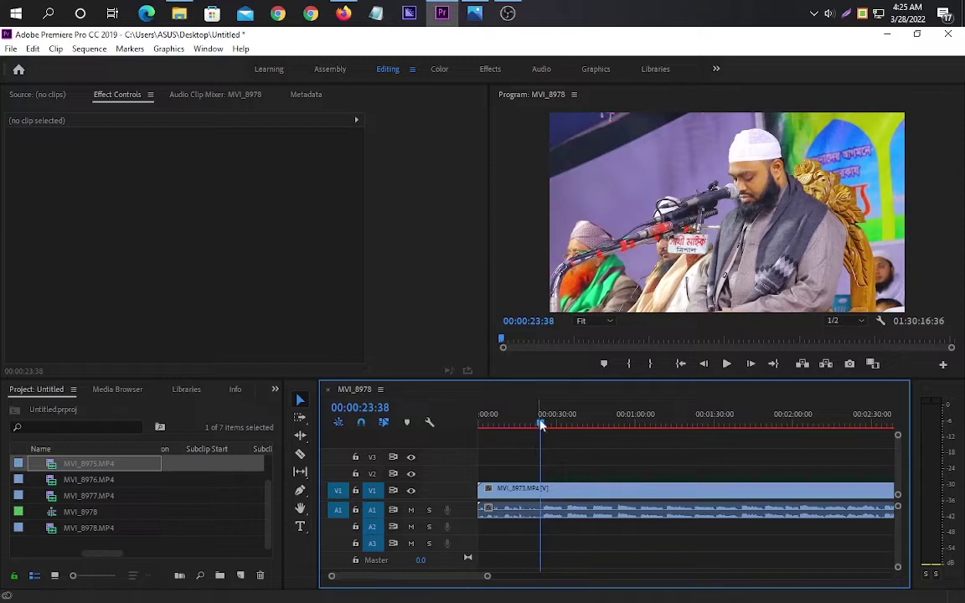
{"action": "left_click_drag", "start_coordinate": [540, 425], "coordinate": [543, 426]}
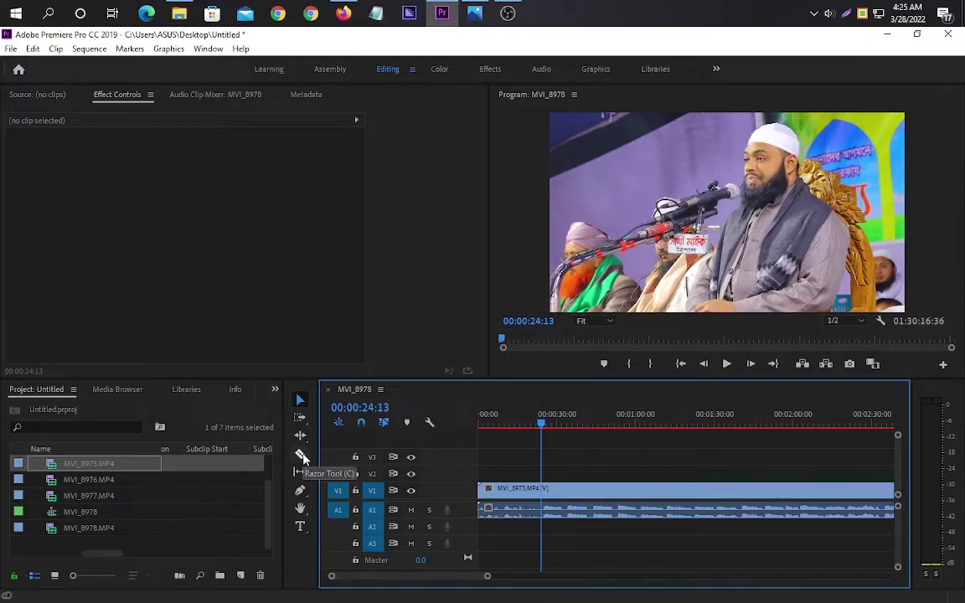
{"action": "left_click", "coordinate": [302, 456]}
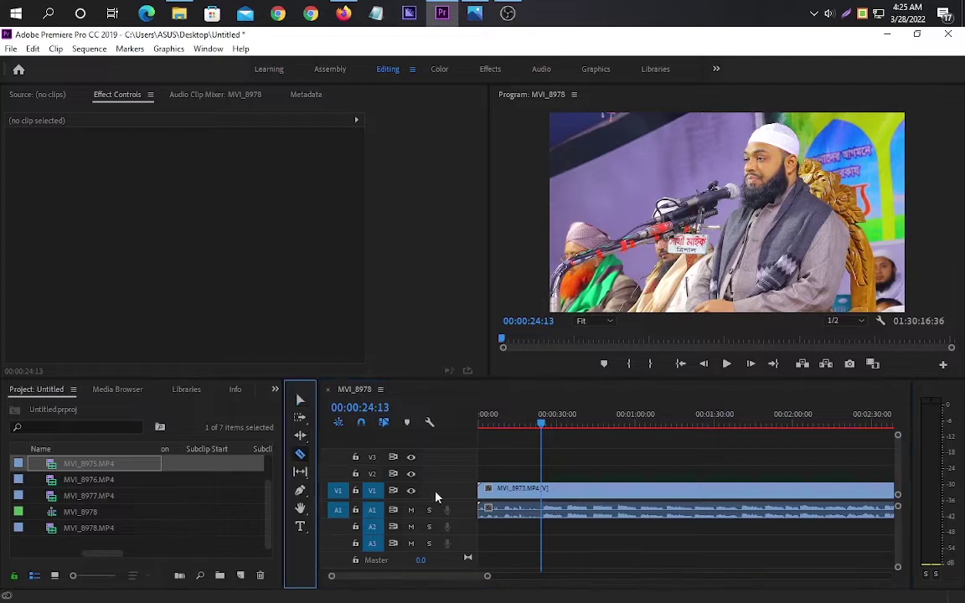
{"action": "left_click", "coordinate": [547, 512]}
{"action": "key", "text": "v"}
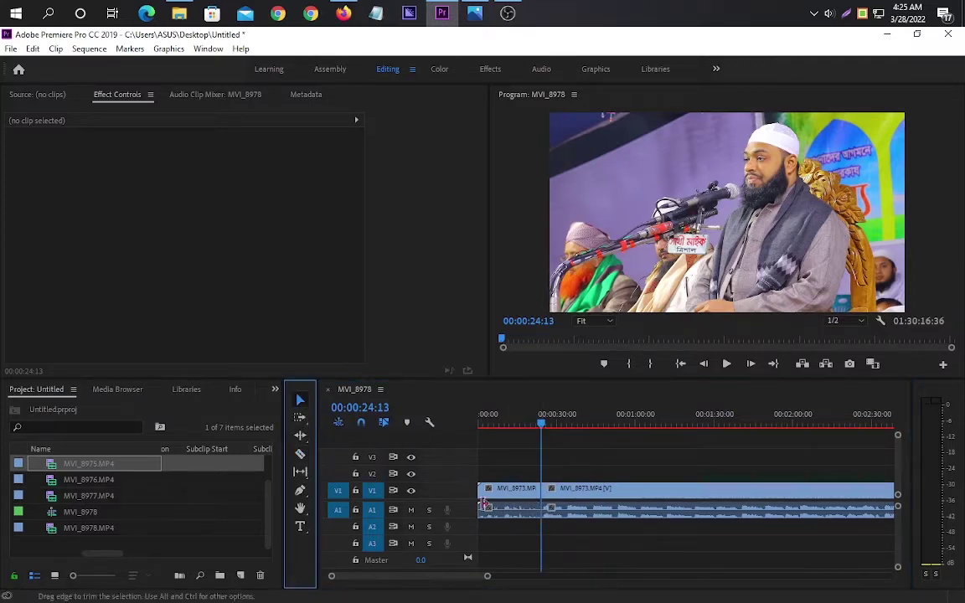
{"action": "left_click", "coordinate": [505, 511]}
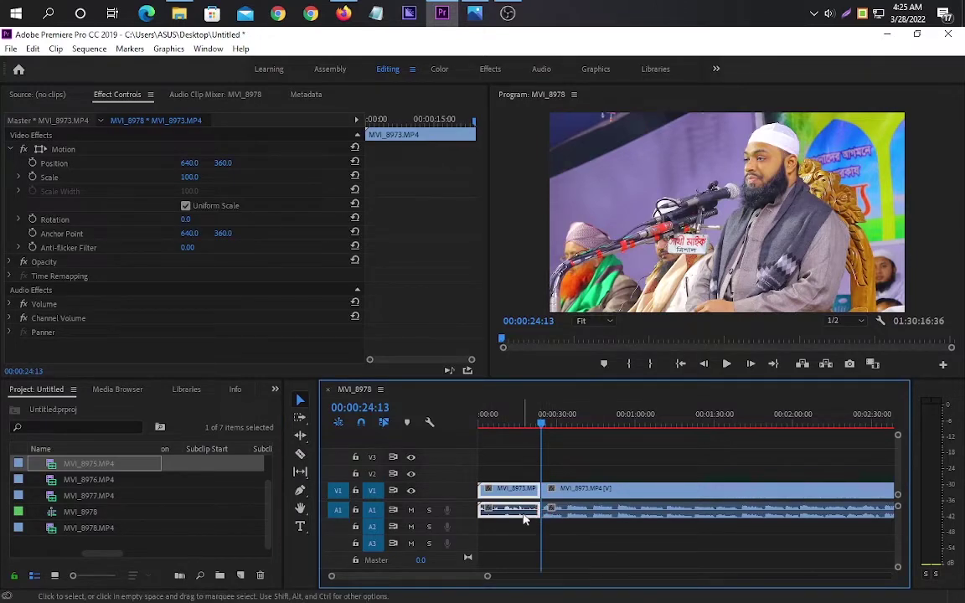
{"action": "key", "text": "Delete"}
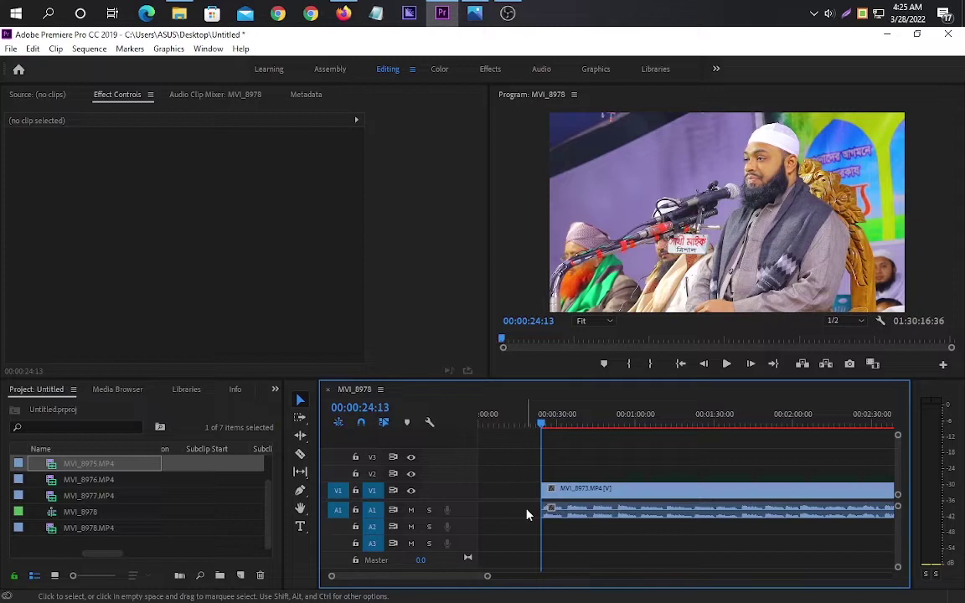
Step: Ripple delete the empty gap at the sequence start so all the clips shift to 00:00:00:00
{"action": "left_click", "coordinate": [527, 514]}
{"action": "left_click", "coordinate": [521, 542]}
{"action": "left_click", "coordinate": [506, 515]}
{"action": "right_click", "coordinate": [506, 514]}
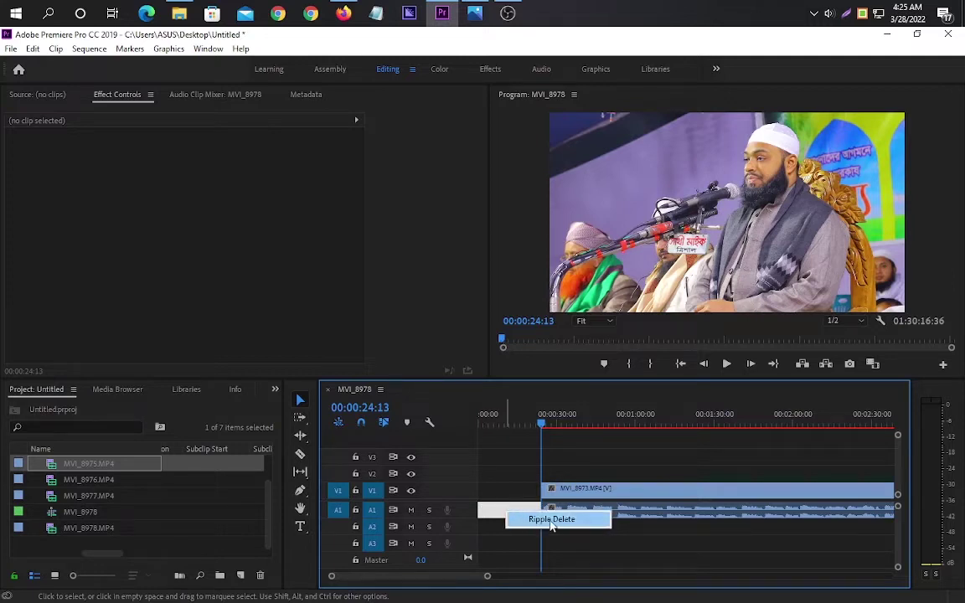
{"action": "left_click", "coordinate": [550, 524]}
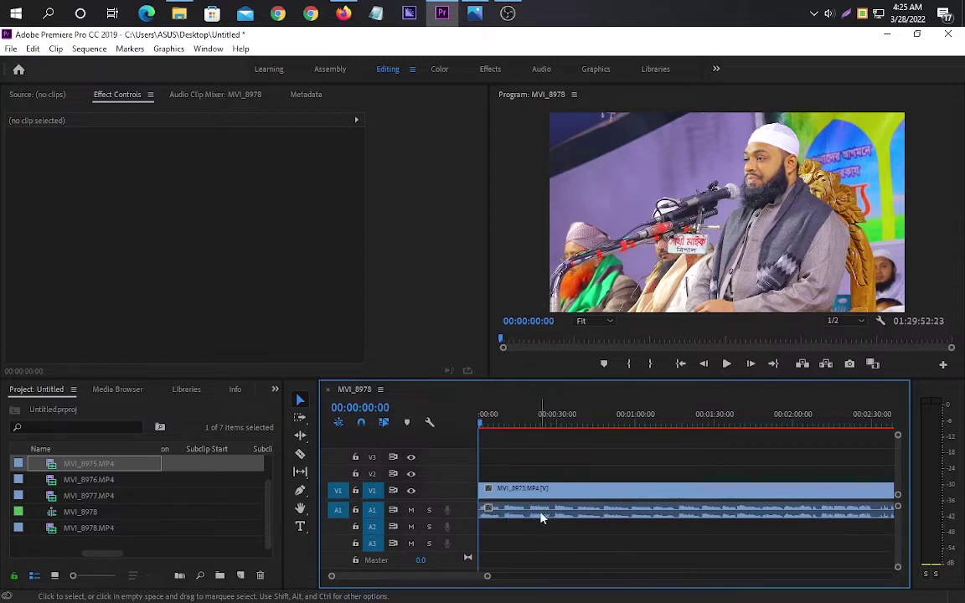
Step: Select all the clips in the sequence, deselect them, and undo the ripple delete of the opening gap
{"action": "left_click_drag", "start_coordinate": [488, 577], "coordinate": [886, 577]}
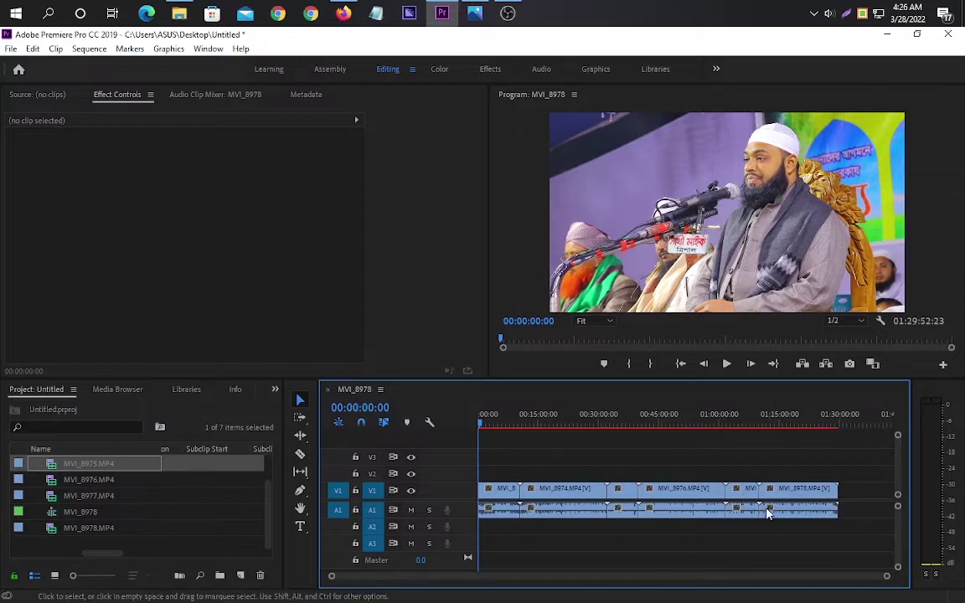
{"action": "mouse_move", "coordinate": [840, 538]}
{"action": "left_mouse_down"}
{"action": "mouse_move", "coordinate": [747, 509]}
{"action": "mouse_move", "coordinate": [506, 495]}
{"action": "left_mouse_up"}
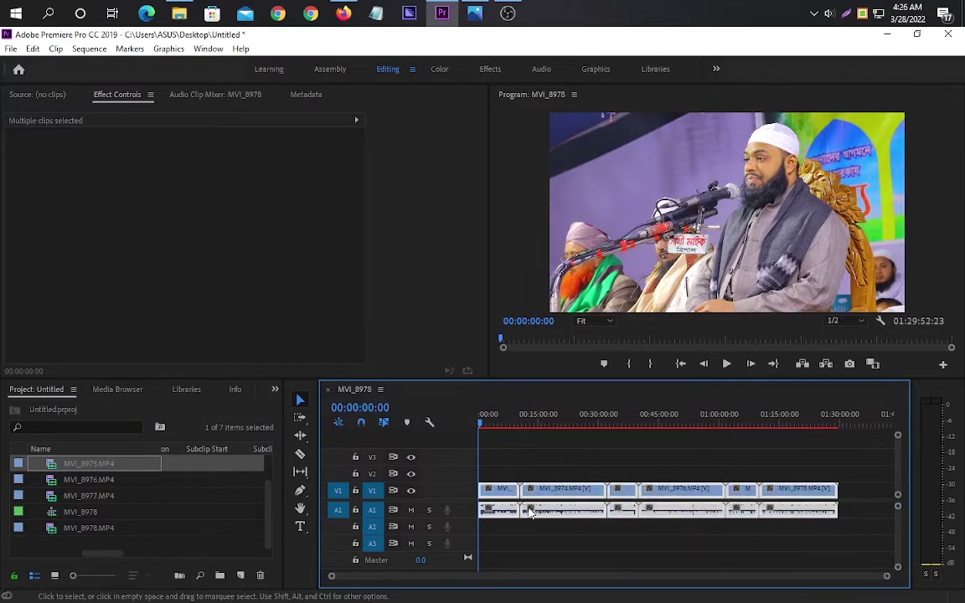
{"action": "left_click", "coordinate": [604, 544]}
{"action": "key", "text": "ctrl+z"}
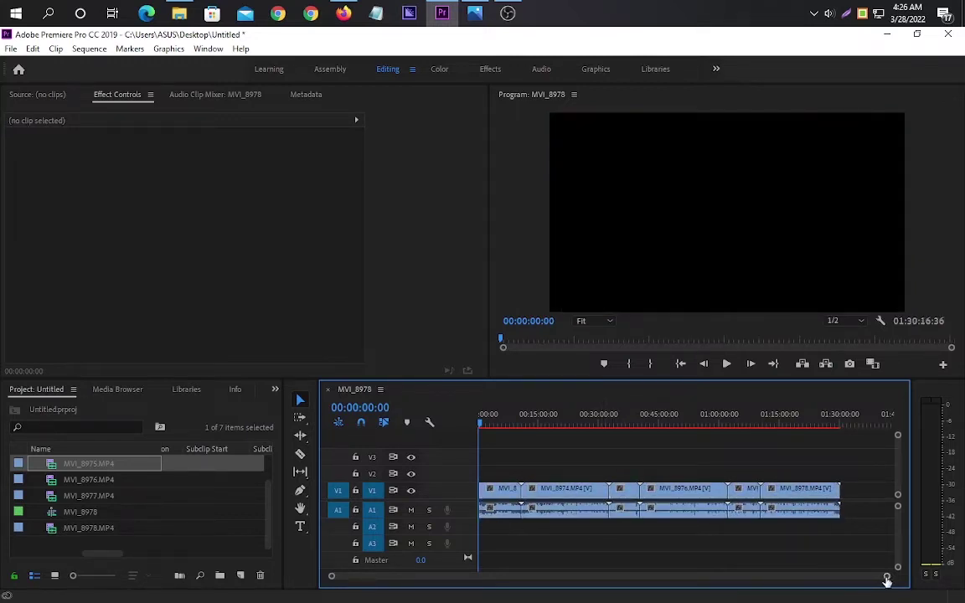
Step: Move only MVI_8973 to the sequence start, and undo the move
{"action": "left_click_drag", "start_coordinate": [890, 576], "coordinate": [718, 596]}
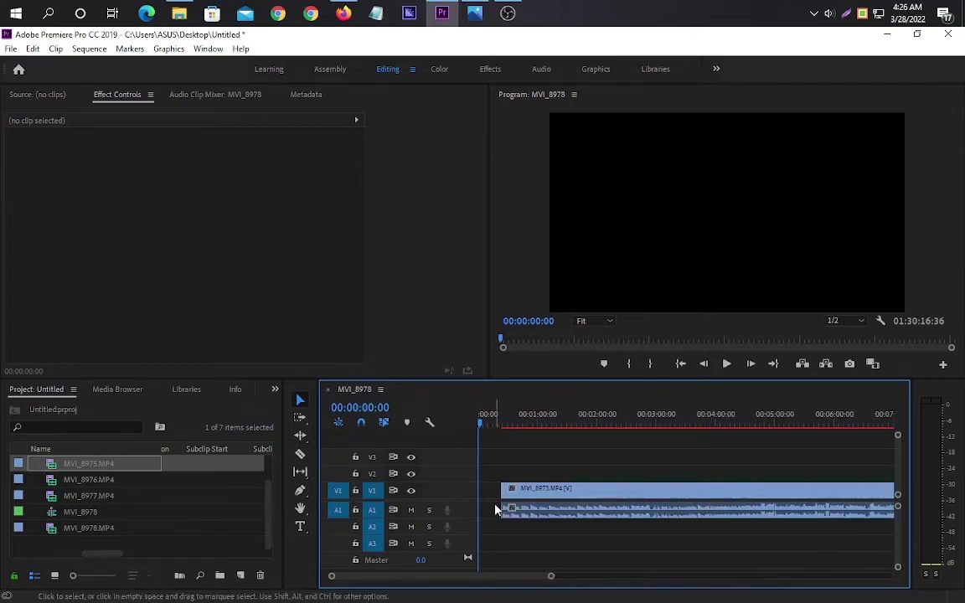
{"action": "left_click_drag", "start_coordinate": [569, 515], "coordinate": [540, 521]}
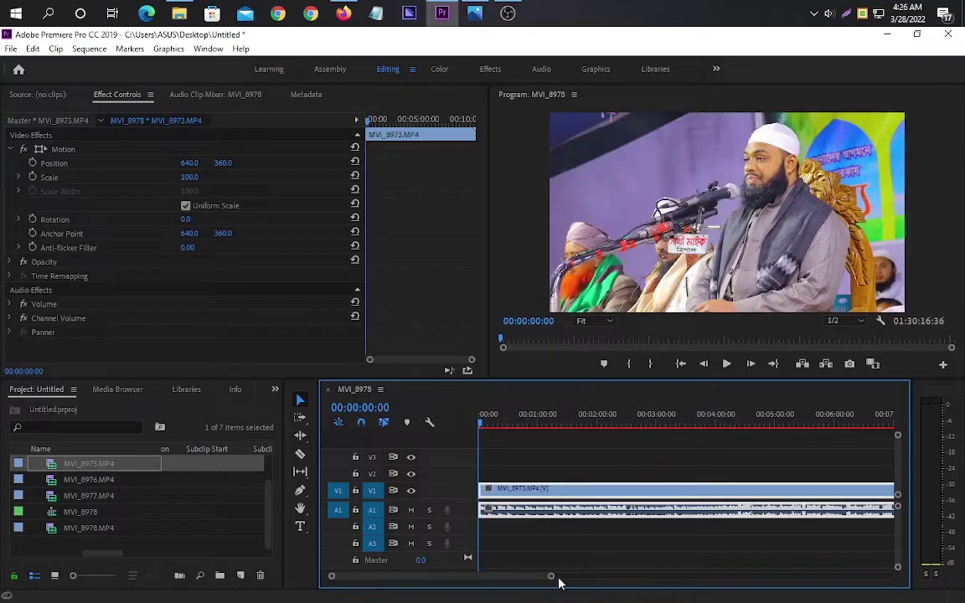
{"action": "left_click_drag", "start_coordinate": [558, 576], "coordinate": [773, 571]}
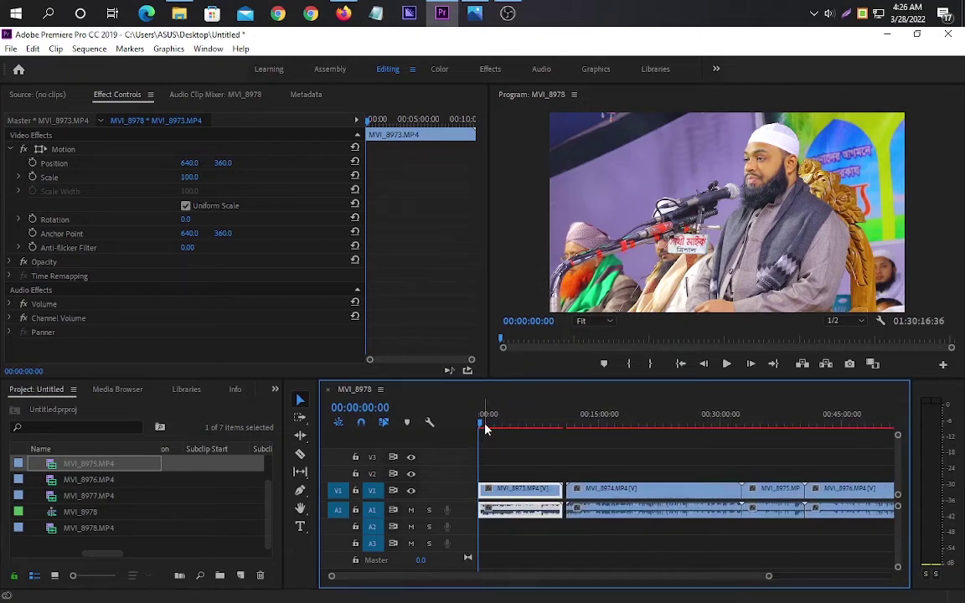
{"action": "left_click", "coordinate": [488, 450]}
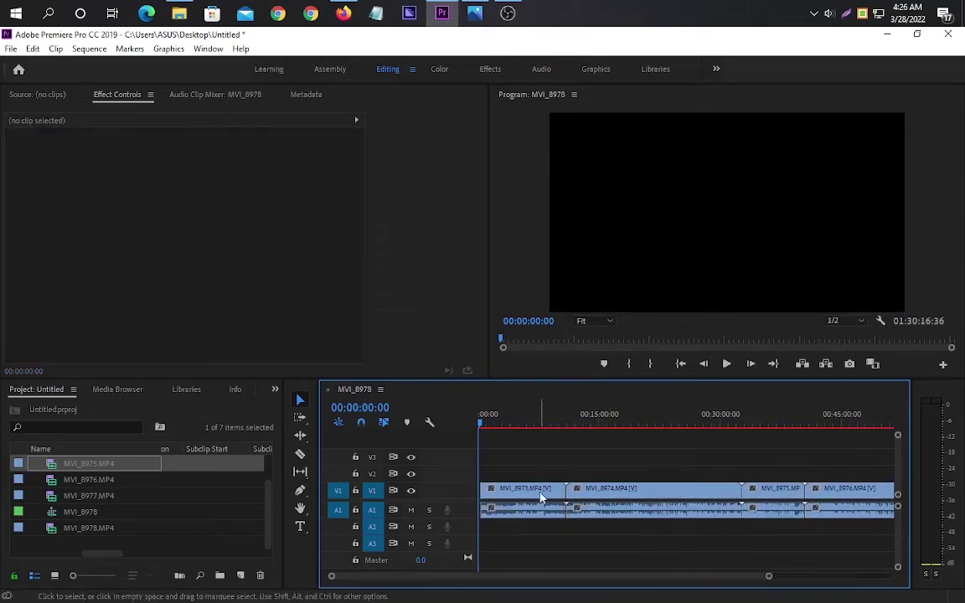
Step: Ripple delete the gap before MVI_8973 to pull the whole clip series to the sequence start
{"action": "left_click_drag", "start_coordinate": [764, 577], "coordinate": [495, 576]}
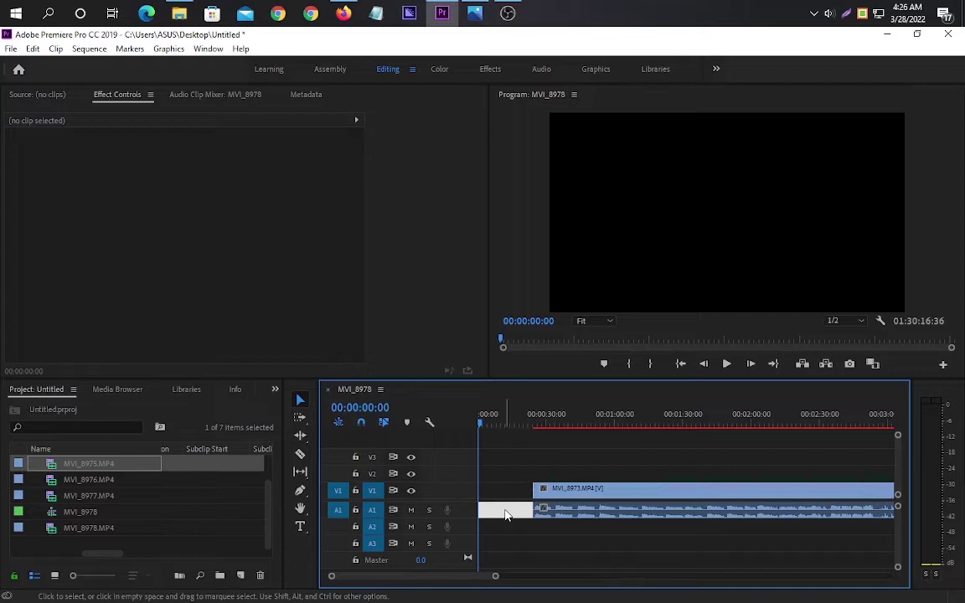
{"action": "right_click", "coordinate": [505, 516]}
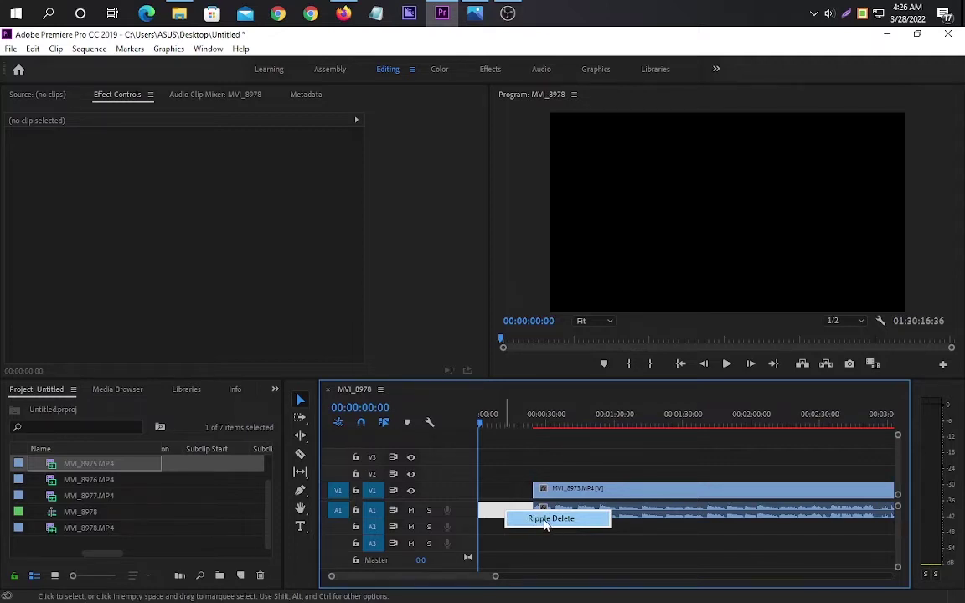
{"action": "left_click", "coordinate": [550, 519]}
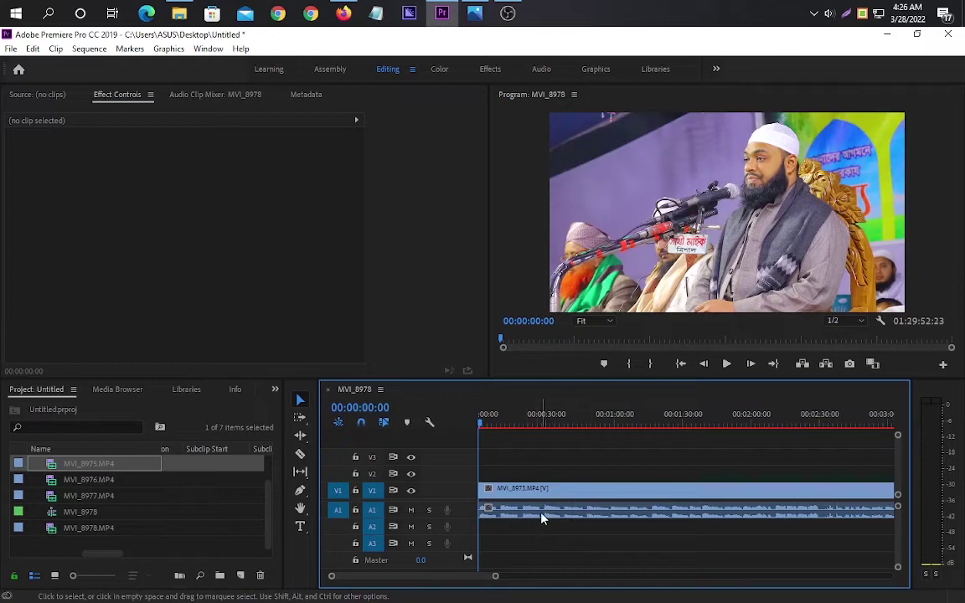
{"action": "left_click", "coordinate": [540, 518]}
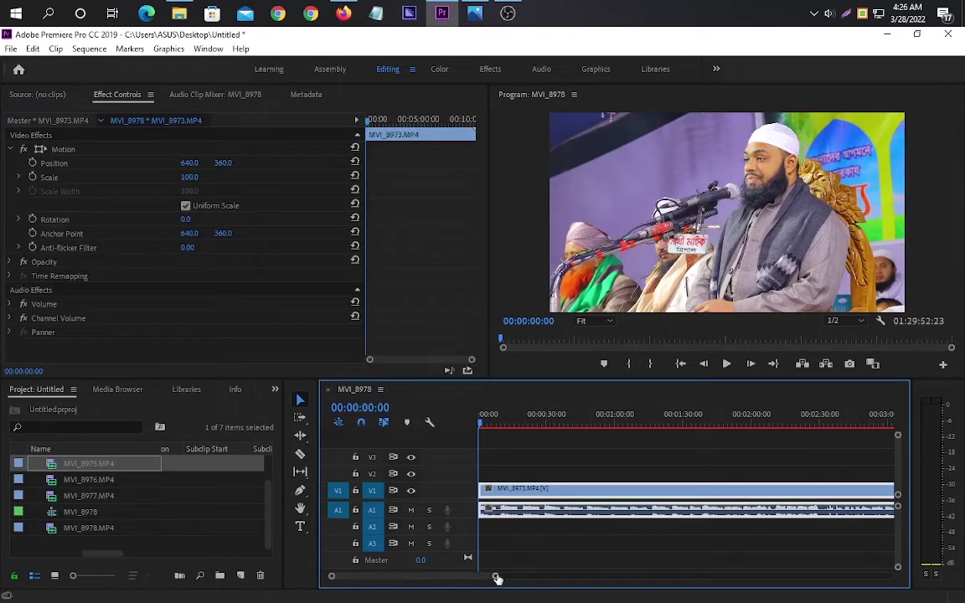
{"action": "left_click_drag", "start_coordinate": [496, 578], "coordinate": [875, 578]}
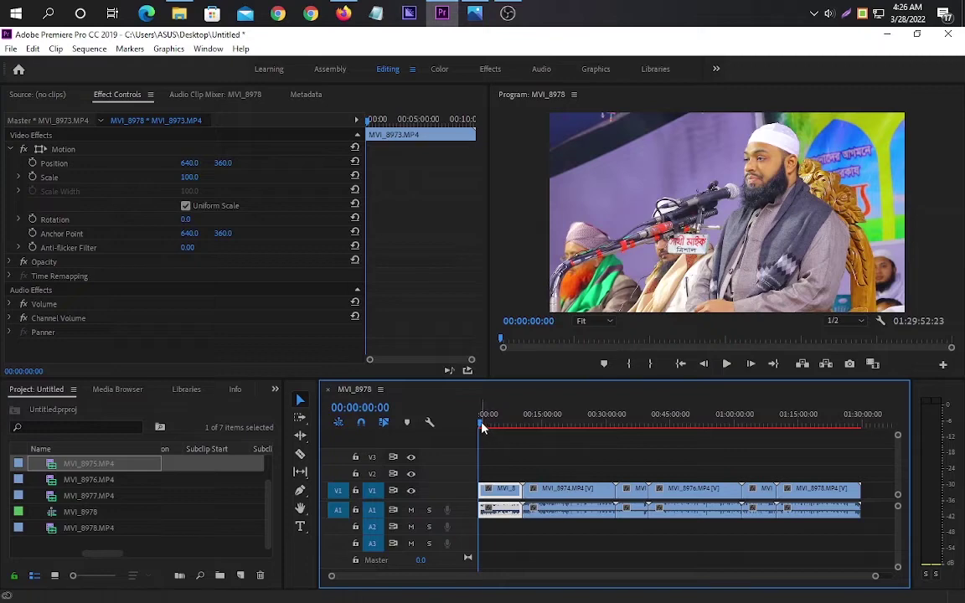
Step: Split MVI_8976 with the Razor tool at 00:45:40:30 and again at about 00:48:10
{"action": "left_click_drag", "start_coordinate": [483, 425], "coordinate": [672, 452]}
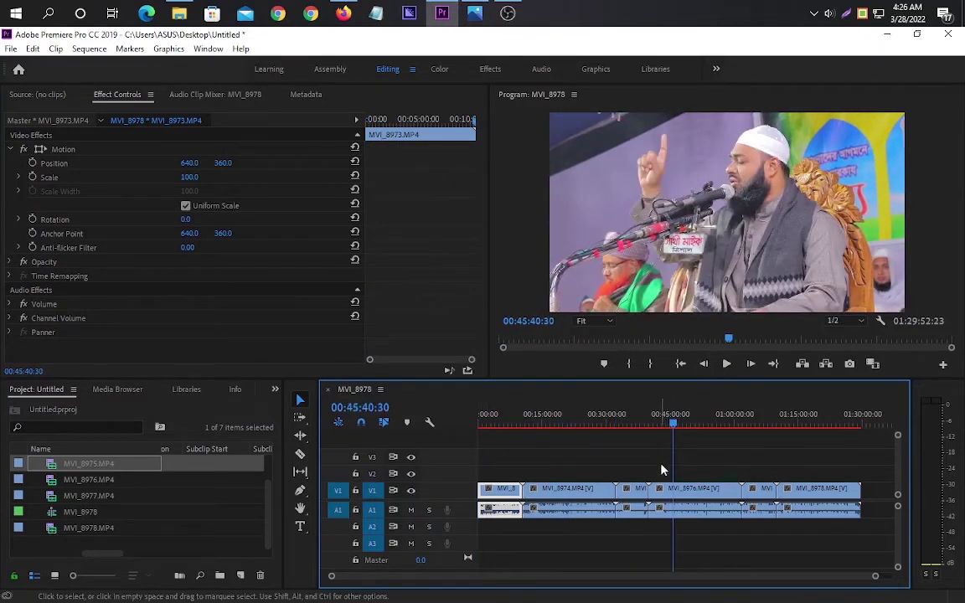
{"action": "left_click", "coordinate": [695, 514]}
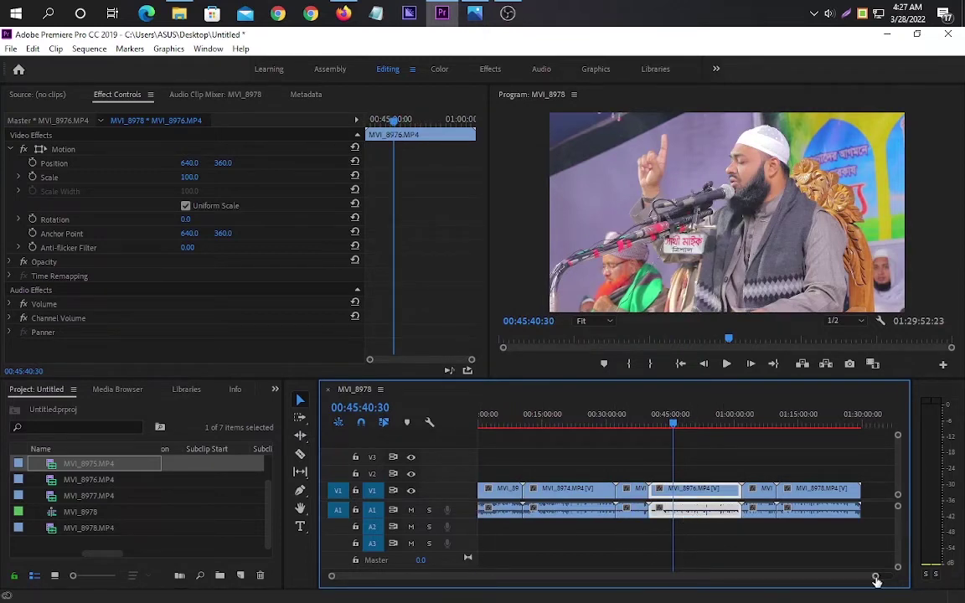
{"action": "left_click_drag", "start_coordinate": [876, 577], "coordinate": [702, 590]}
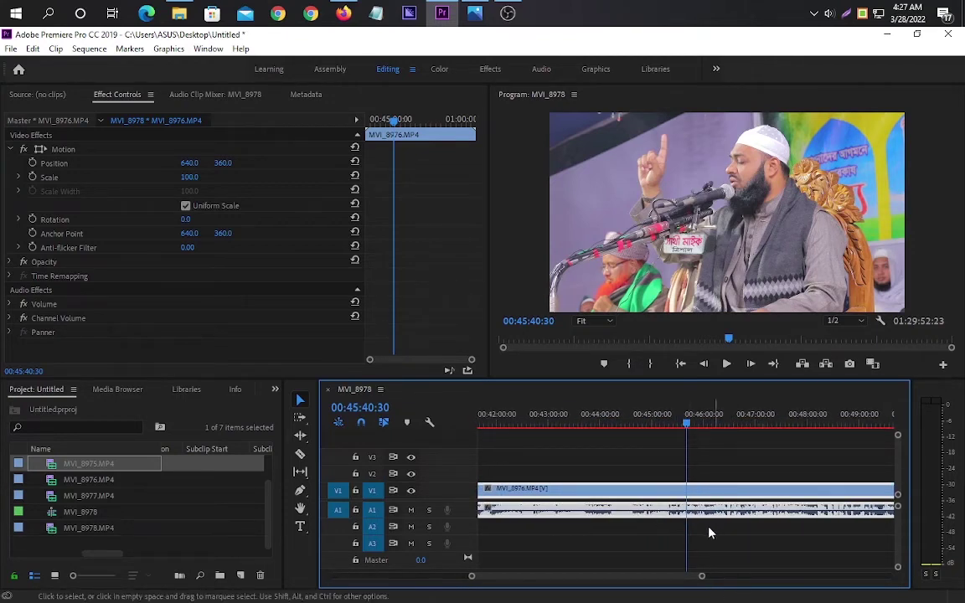
{"action": "left_click", "coordinate": [653, 539]}
{"action": "left_click", "coordinate": [666, 515]}
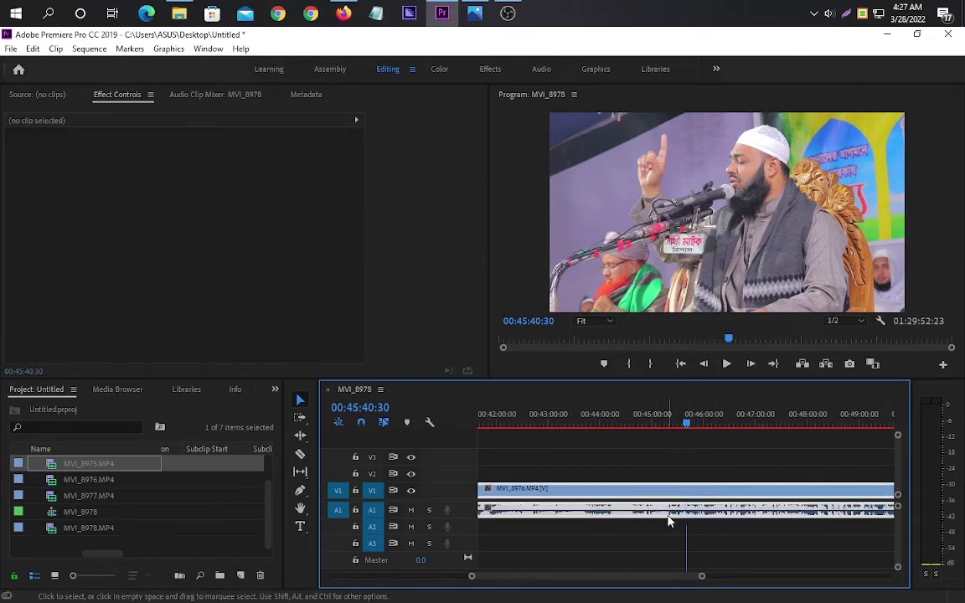
{"action": "left_click", "coordinate": [301, 455]}
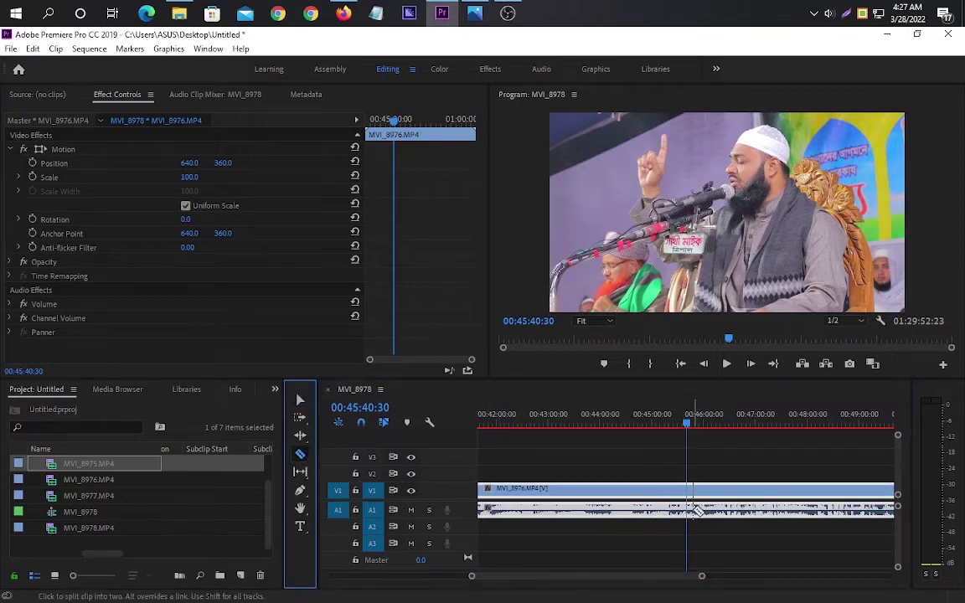
{"action": "left_click", "coordinate": [687, 510]}
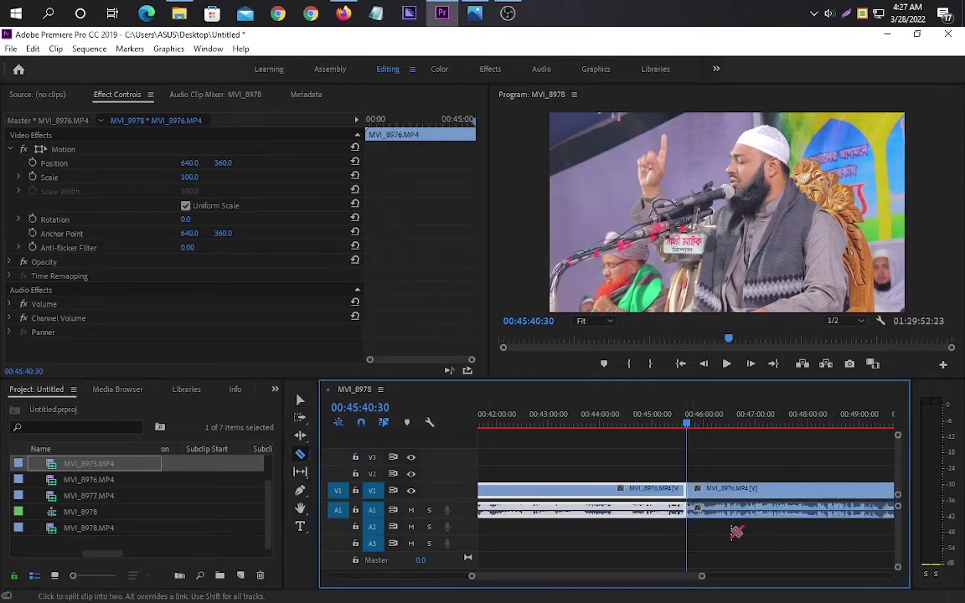
{"action": "left_click", "coordinate": [818, 510]}
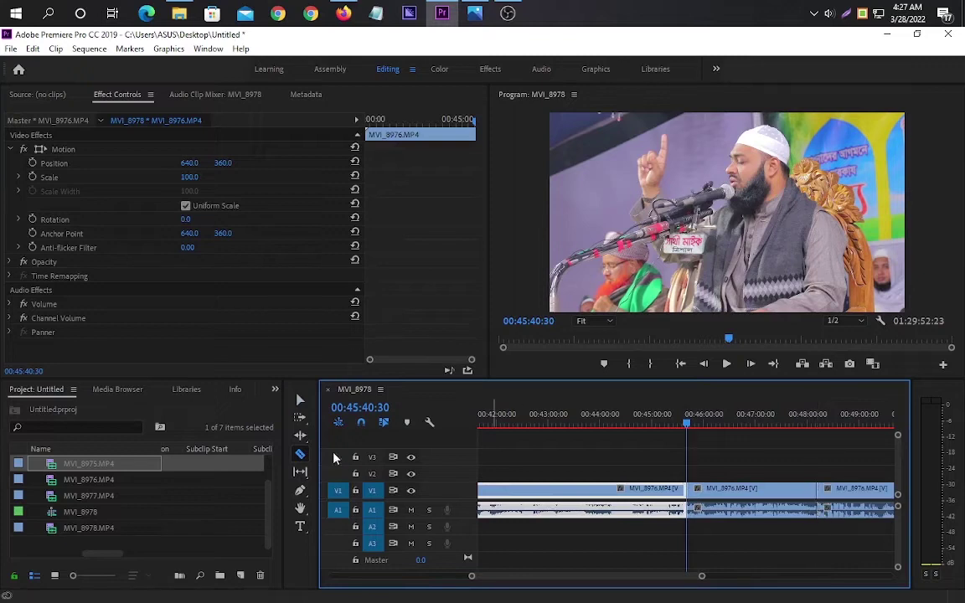
Step: Select the middle MVI_8976 piece between the two Razor cuts and copy it
{"action": "left_click", "coordinate": [300, 400]}
{"action": "left_click", "coordinate": [729, 510]}
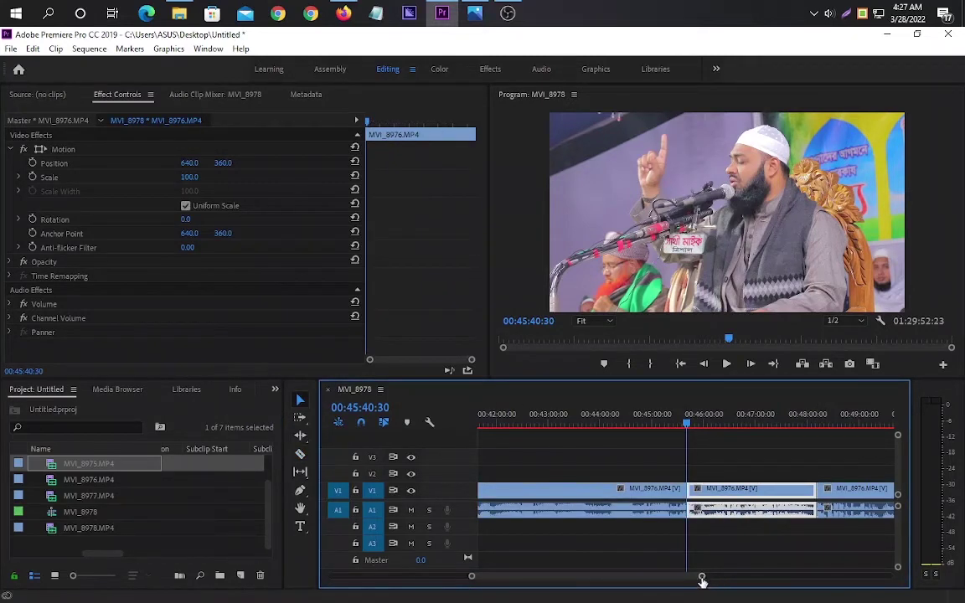
{"action": "left_click_drag", "start_coordinate": [702, 578], "coordinate": [869, 574]}
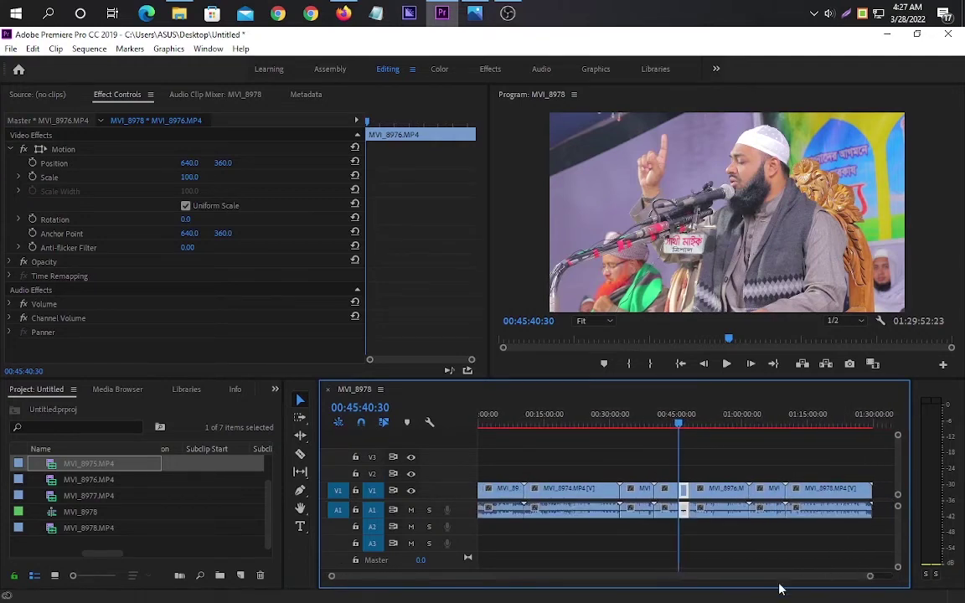
{"action": "right_click", "coordinate": [685, 515]}
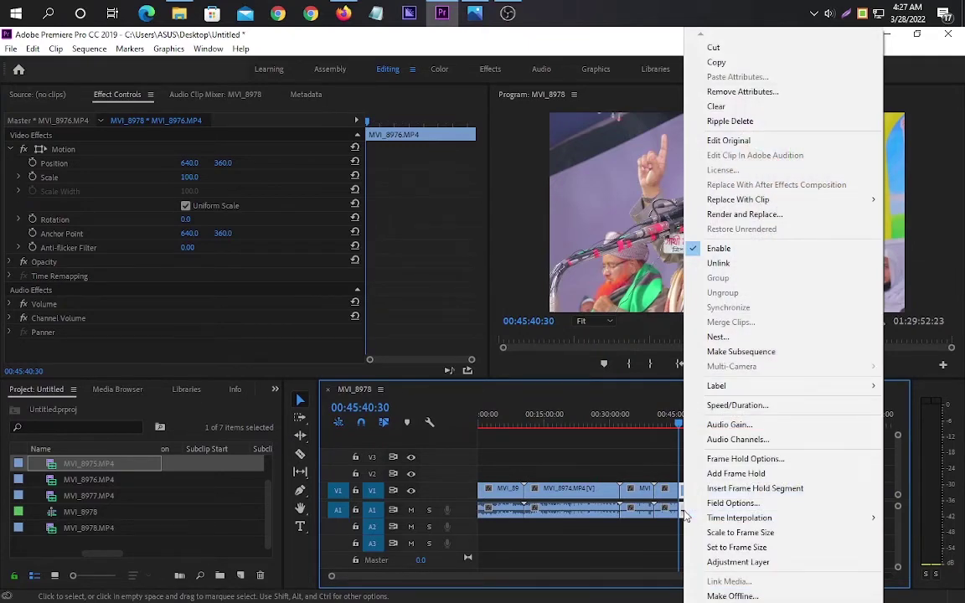
{"action": "left_click", "coordinate": [717, 63]}
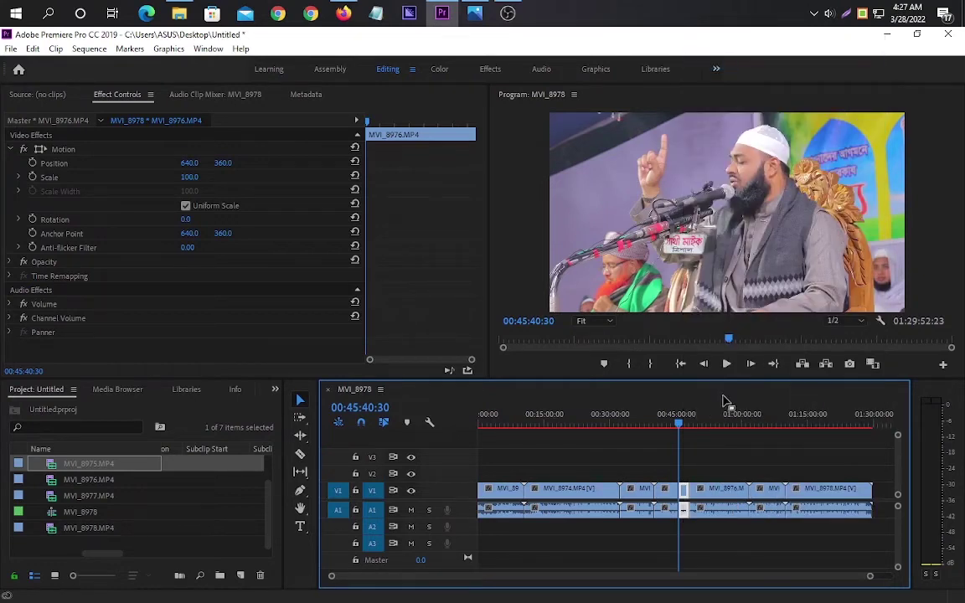
Step: Select all the clips, shift them about 16 minutes later in the sequence, and return the playhead to 00:00:00:00
{"action": "left_click_drag", "start_coordinate": [845, 549], "coordinate": [586, 503]}
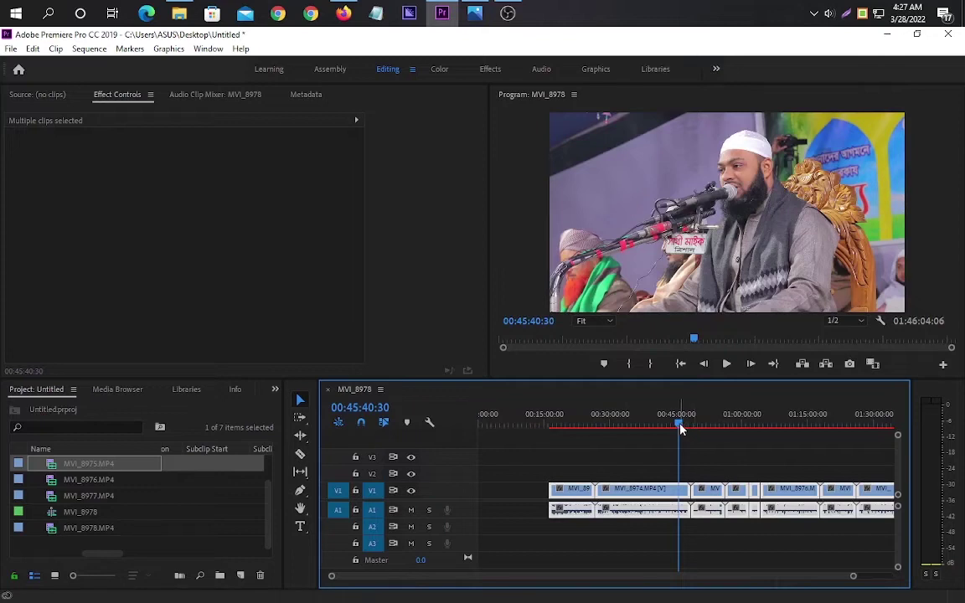
{"action": "left_click_drag", "start_coordinate": [680, 422], "coordinate": [478, 437]}
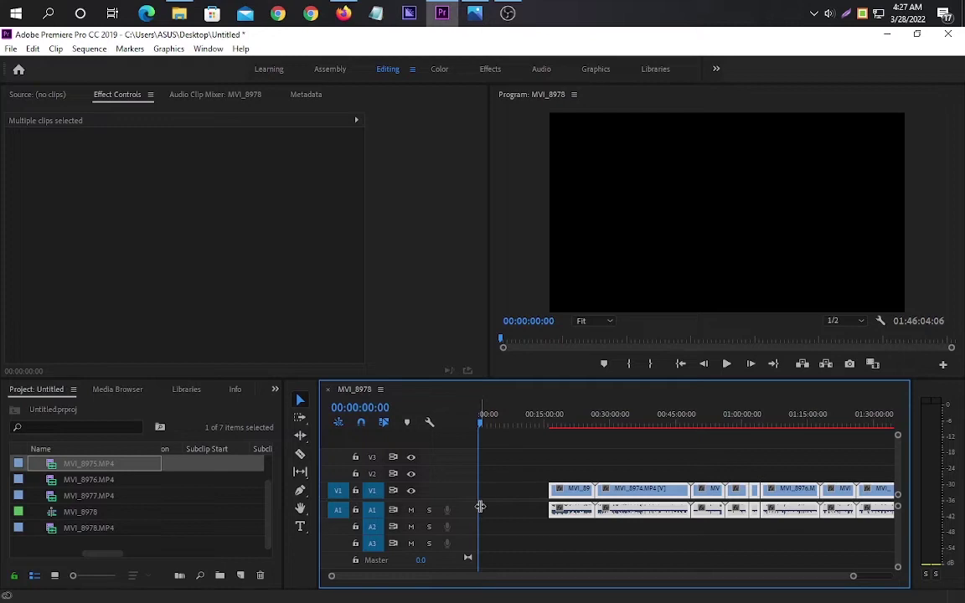
Step: Try pasting the copied MVI_8976 piece at the sequence start twice, undoing the paste each time
{"action": "key", "text": "ctrl+v"}
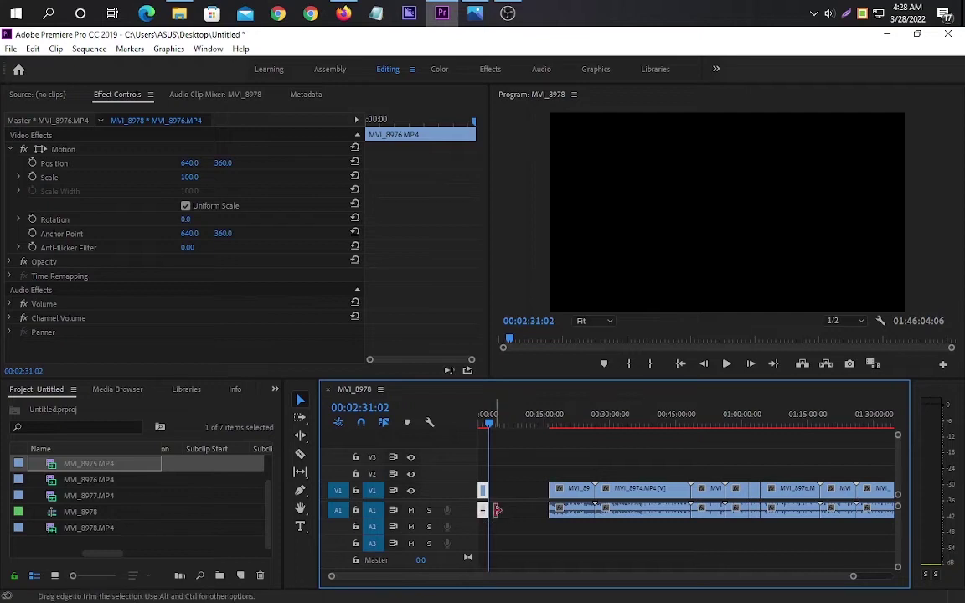
{"action": "key", "text": "ctrl+z"}
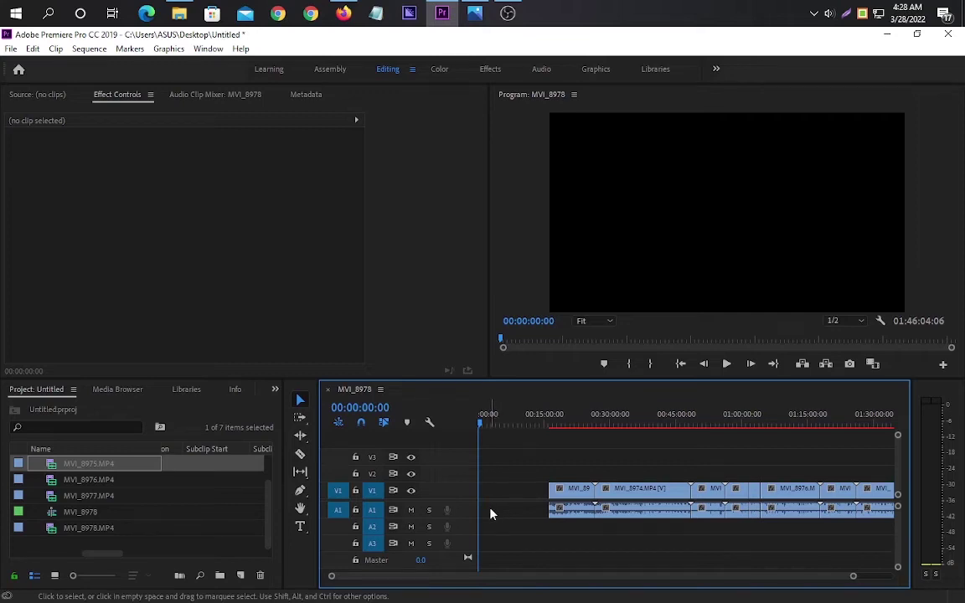
{"action": "key", "text": "ctrl+v"}
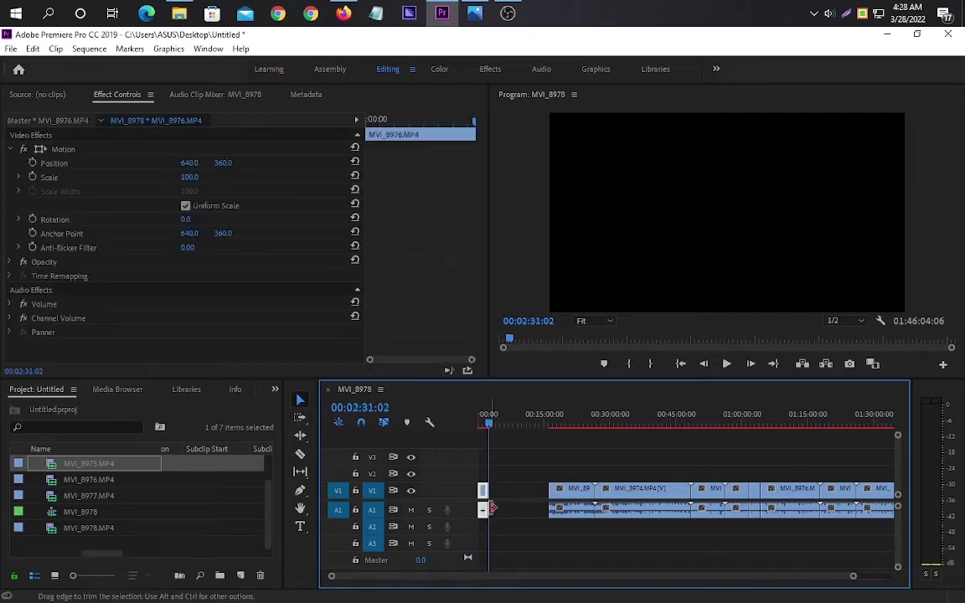
{"action": "left_click", "coordinate": [492, 428]}
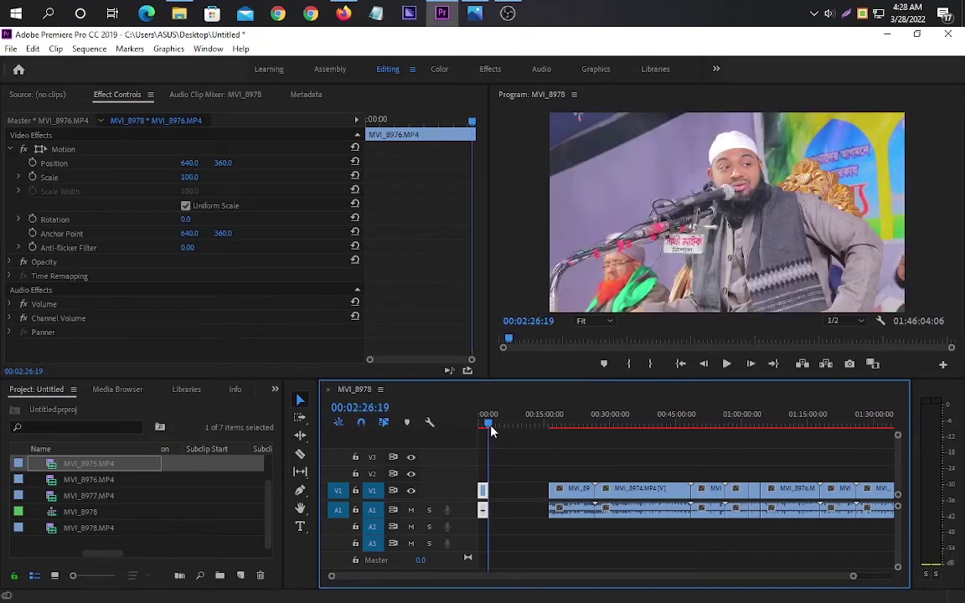
{"action": "key", "text": "ctrl+z"}
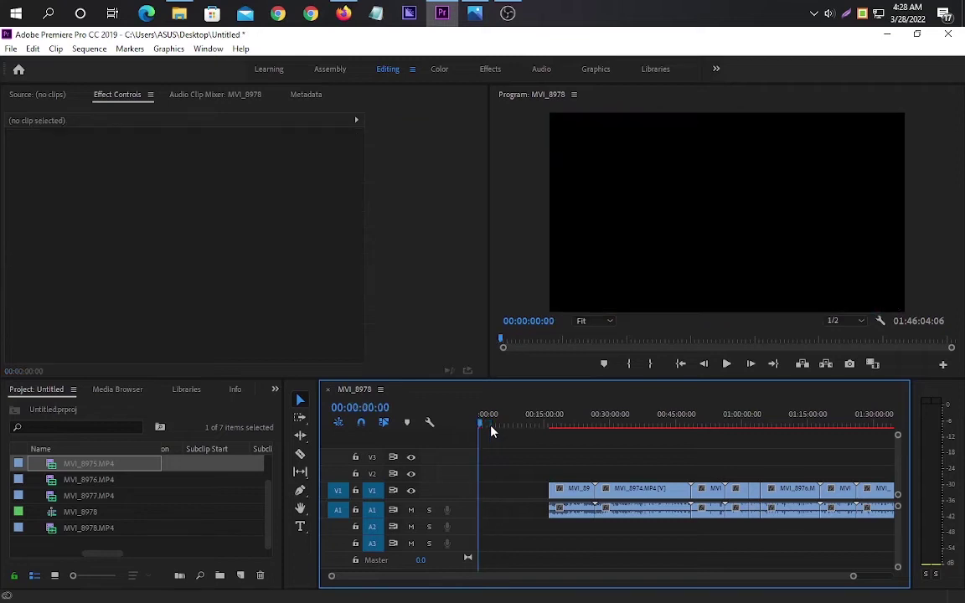
Step: Paste the copied MVI_8976 piece at the sequence start, ahead of MVI_8973
{"action": "left_click", "coordinate": [481, 504]}
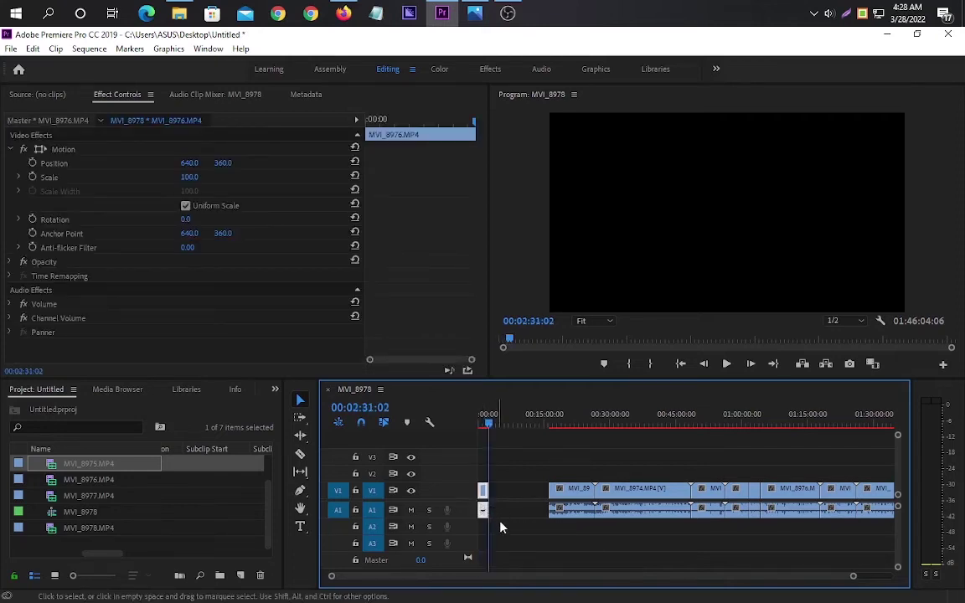
{"action": "left_click_drag", "start_coordinate": [854, 578], "coordinate": [598, 576]}
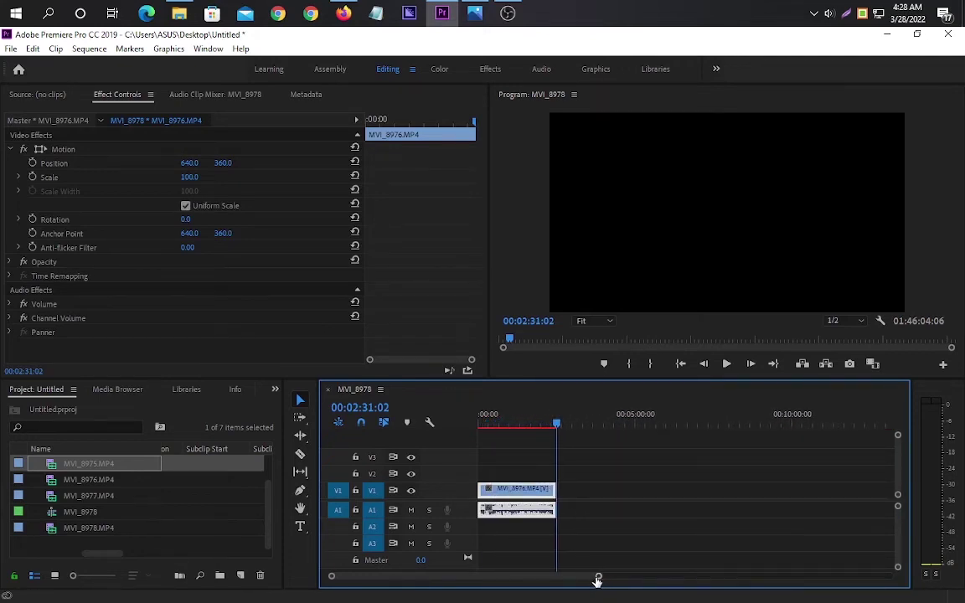
{"action": "left_click_drag", "start_coordinate": [598, 578], "coordinate": [864, 576]}
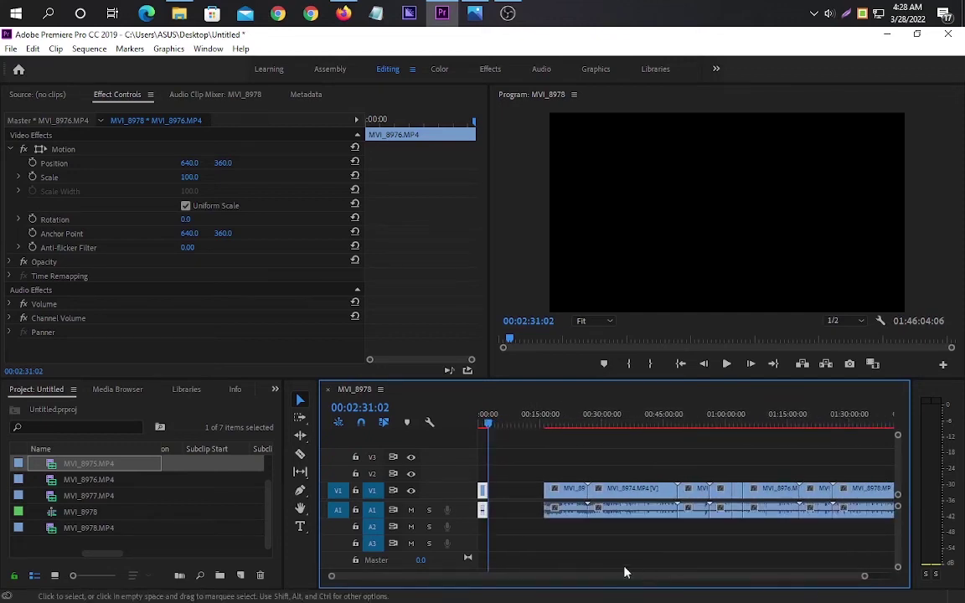
Step: Ripple delete the gap between the pasted MVI_8976 piece and MVI_8973
{"action": "left_click", "coordinate": [519, 512]}
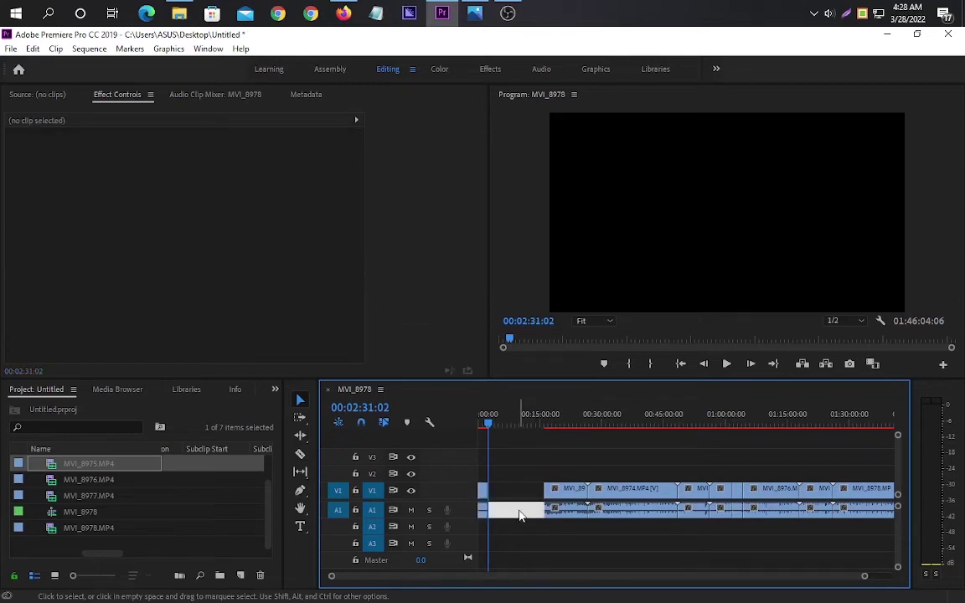
{"action": "right_click", "coordinate": [519, 514]}
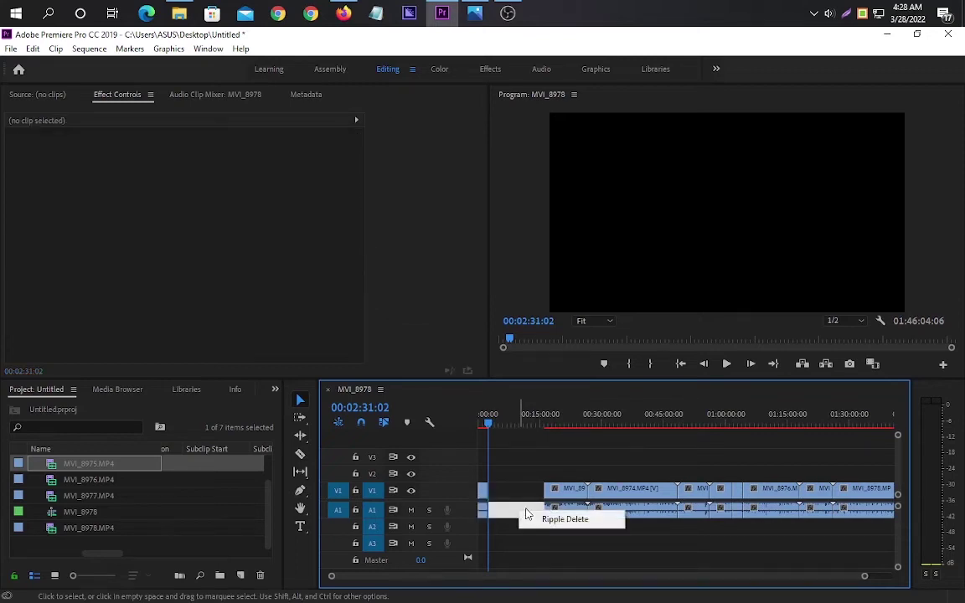
{"action": "left_click", "coordinate": [580, 521]}
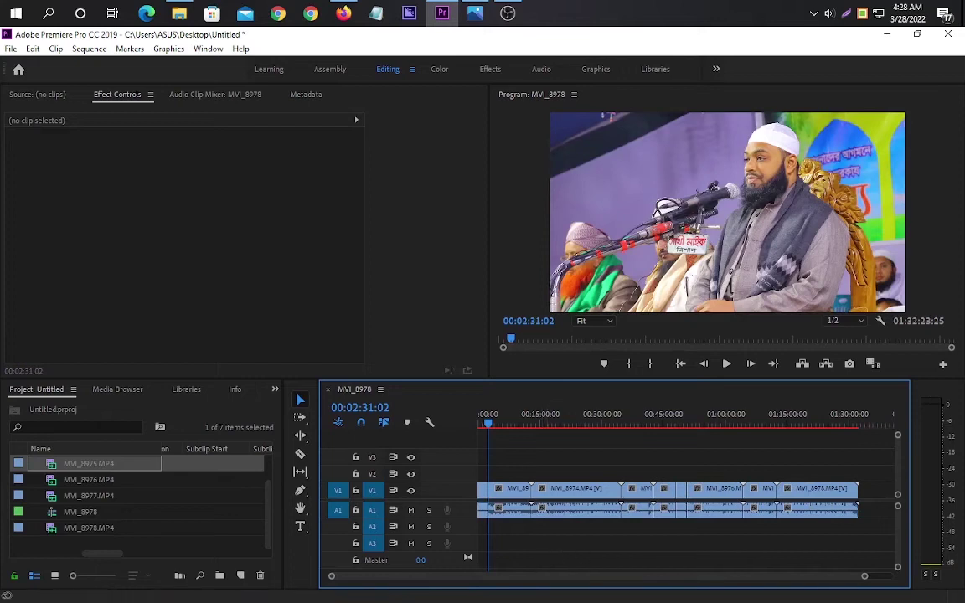
Step: Examine the join after the pasted intro piece, move the playhead to 00:06:12:29, and select MVI_8973 and MVI_8974 in turn
{"action": "left_click_drag", "start_coordinate": [864, 576], "coordinate": [609, 578]}
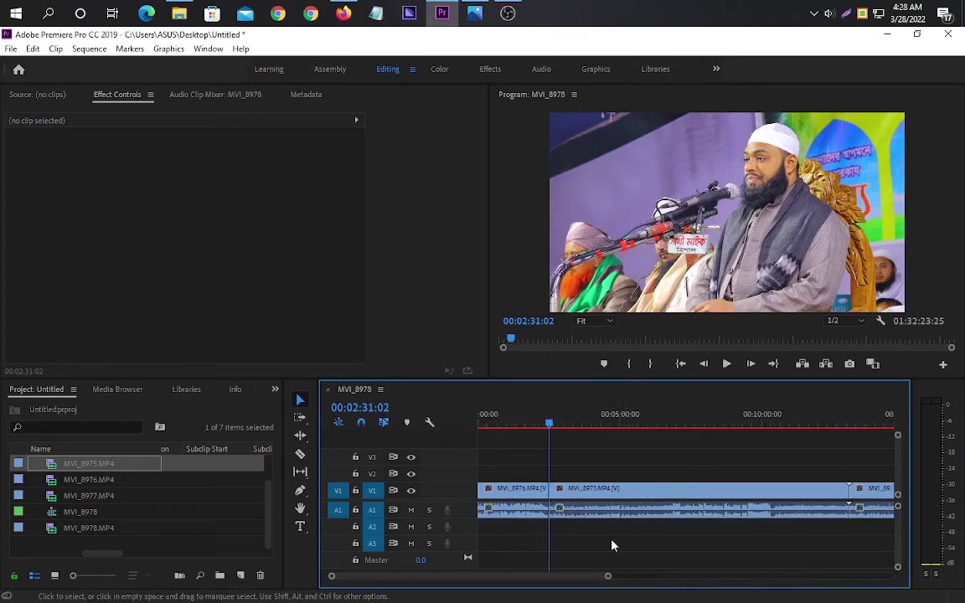
{"action": "left_click_drag", "start_coordinate": [551, 424], "coordinate": [654, 423]}
{"action": "left_click", "coordinate": [634, 515]}
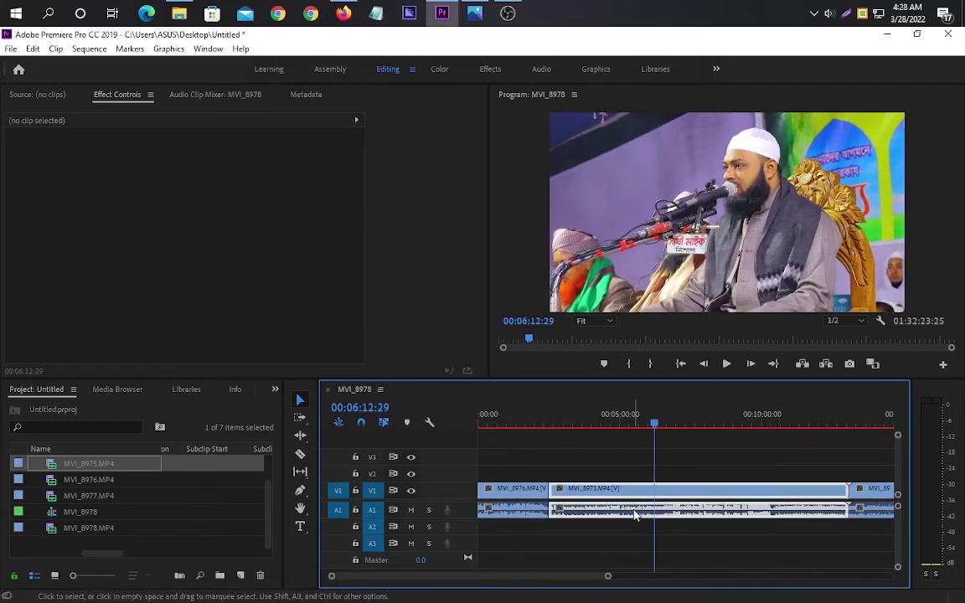
{"action": "left_click_drag", "start_coordinate": [609, 576], "coordinate": [883, 572]}
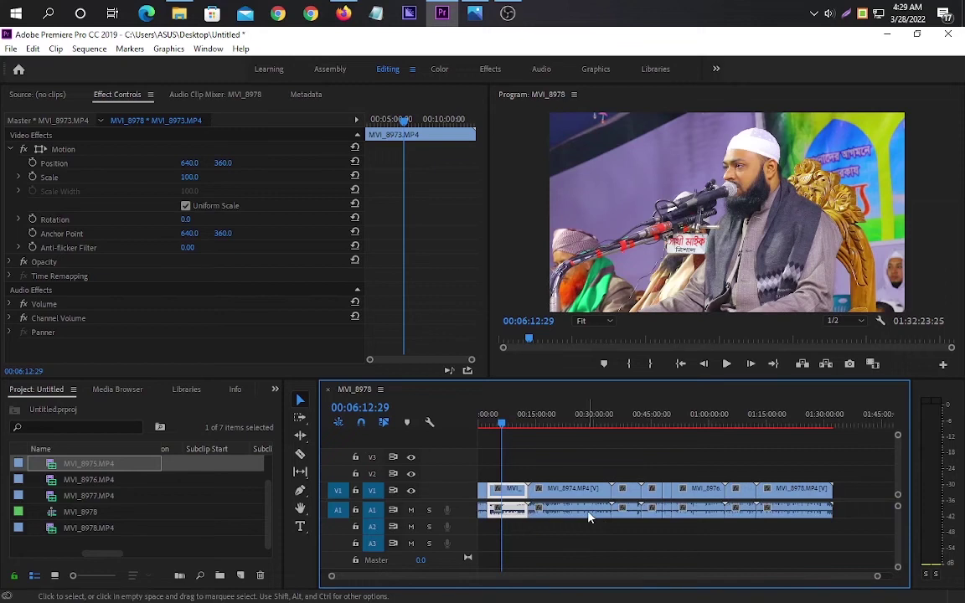
{"action": "left_click", "coordinate": [565, 513]}
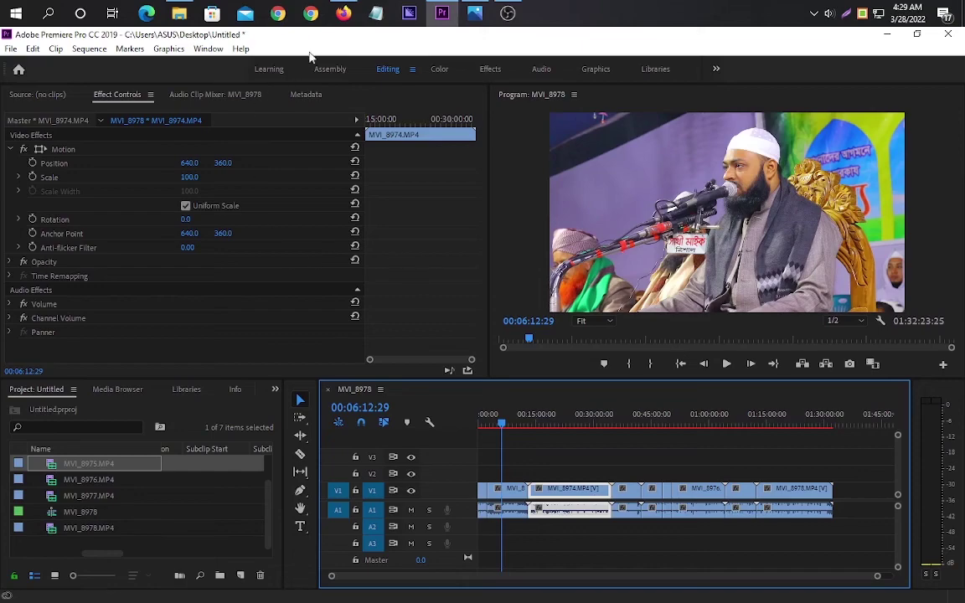
Step: Switch to Firefox and go back to the Bhaijan Tech BD YouTube channel's uploaded videos
{"action": "left_click", "coordinate": [343, 11]}
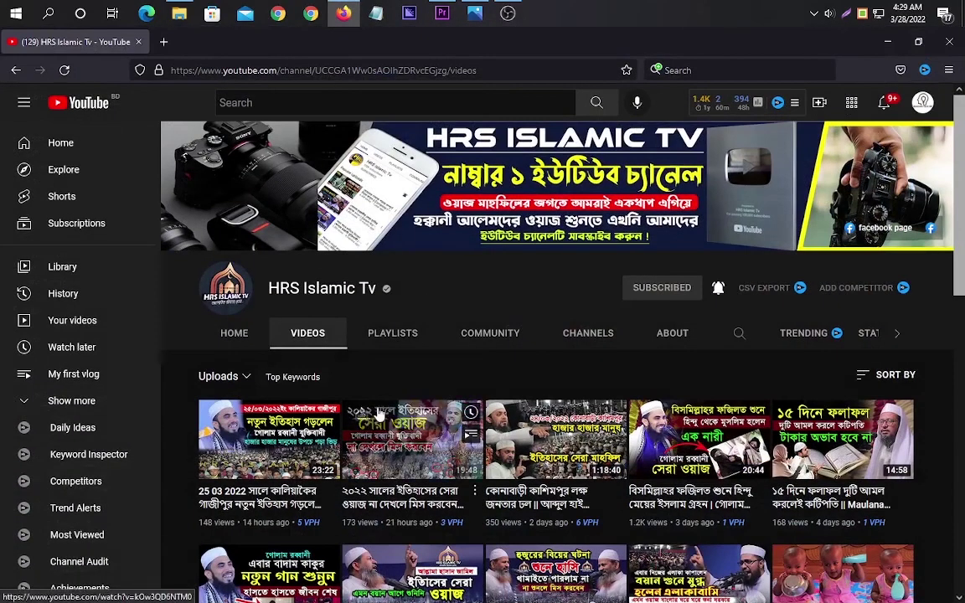
{"action": "left_click", "coordinate": [15, 69]}
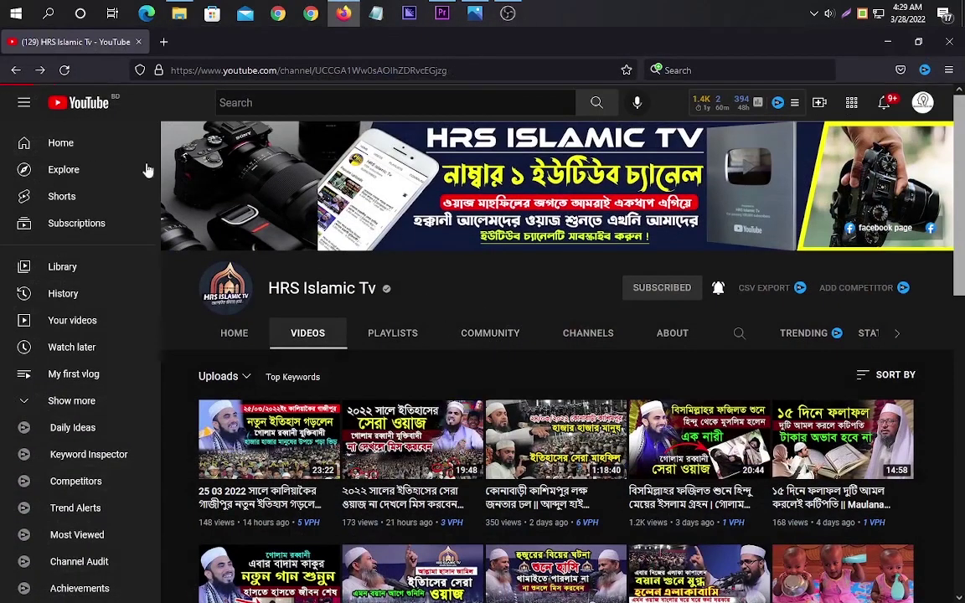
{"action": "left_click", "coordinate": [15, 69]}
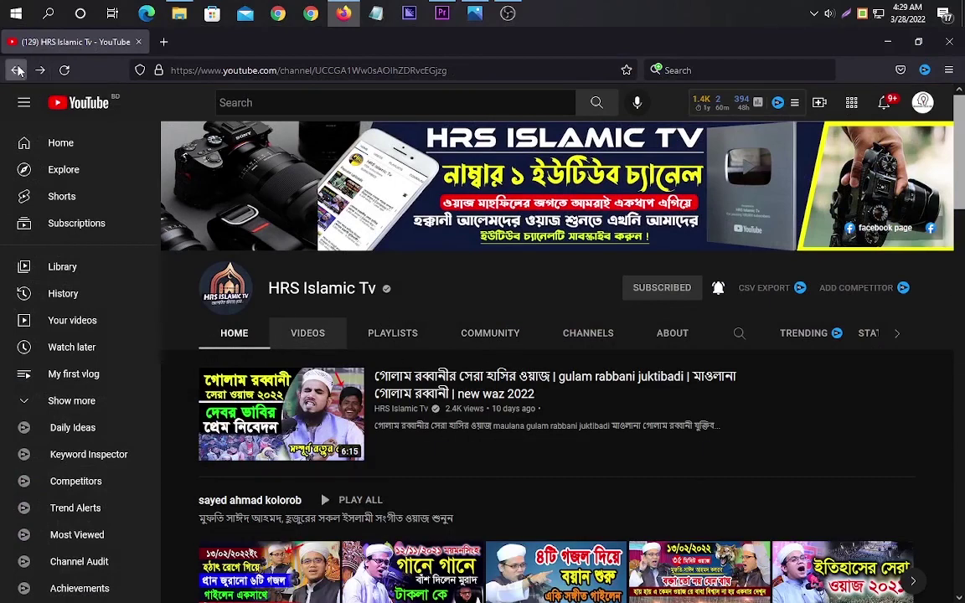
{"action": "left_click", "coordinate": [308, 340]}
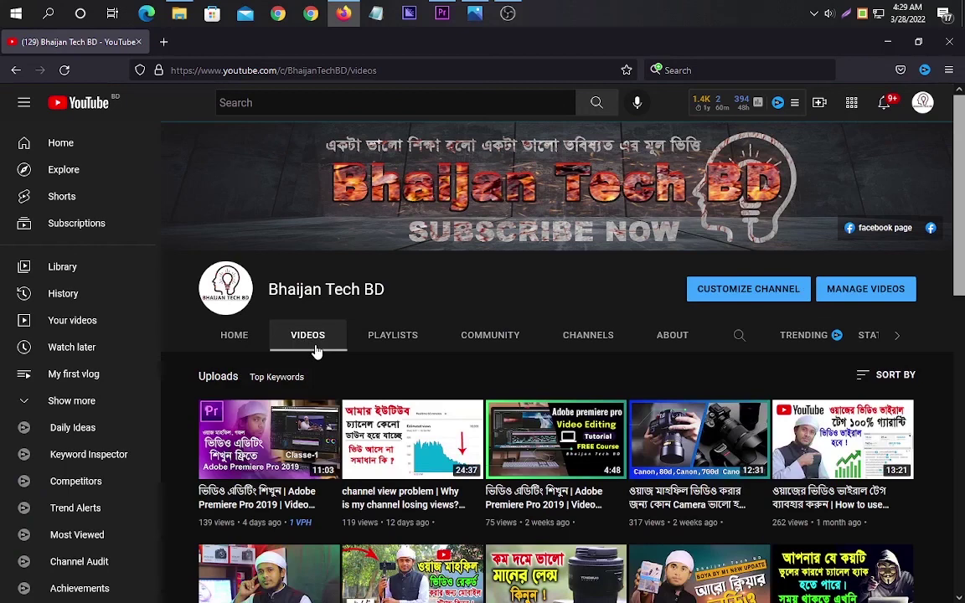
Step: Open the channel's Adobe Premiere Pro 2019 video editing tutorial, Episode 1
{"action": "scroll", "coordinate": [391, 344], "scroll_direction": "down", "scroll_amount": 3}
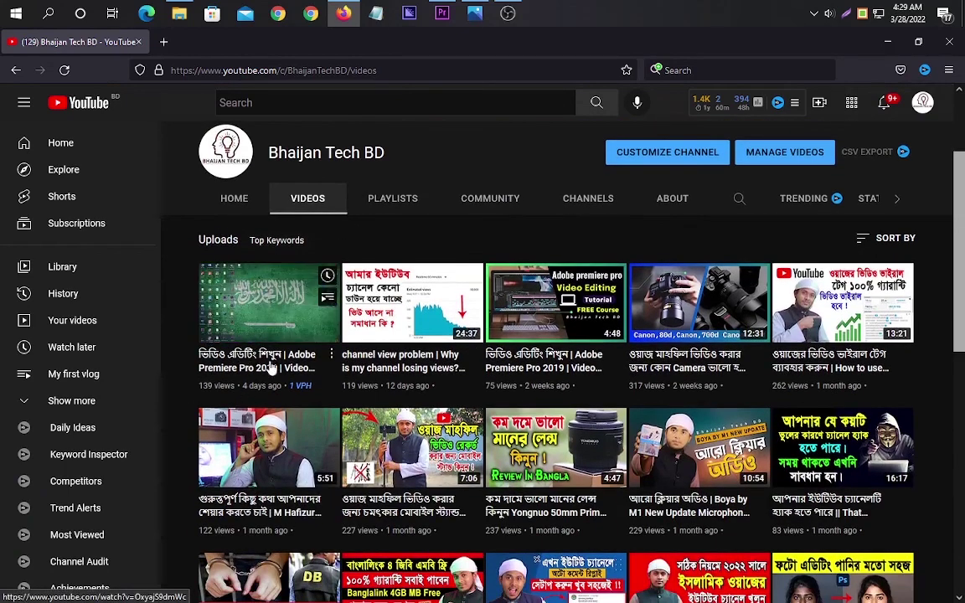
{"action": "mouse_move", "coordinate": [260, 342]}
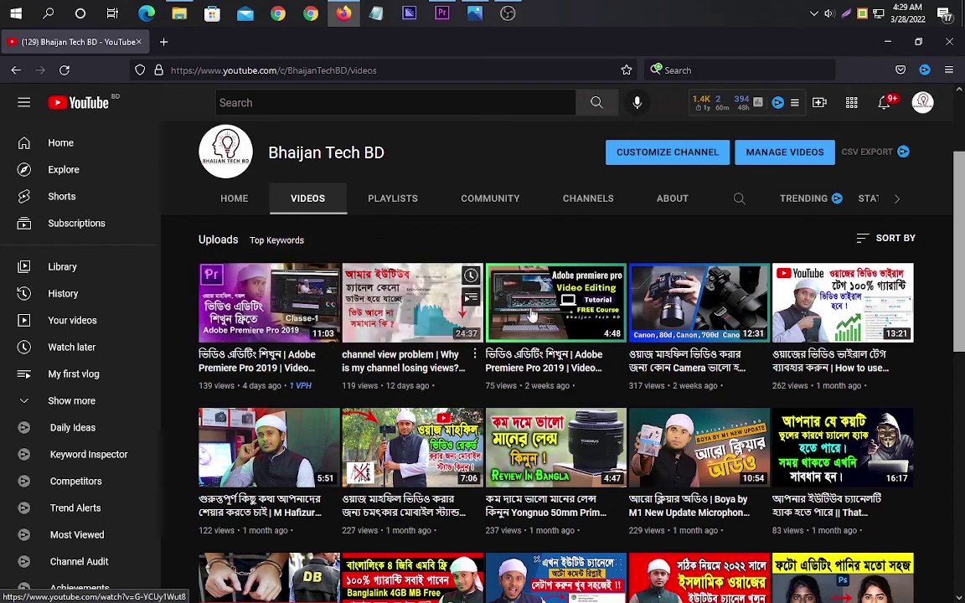
{"action": "left_click", "coordinate": [282, 310]}
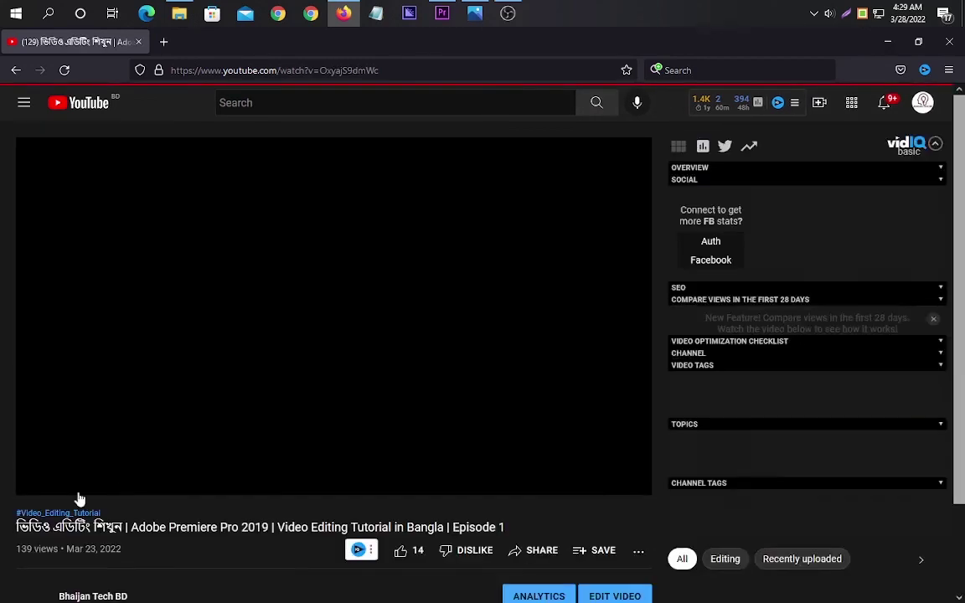
Step: Expand the Episode 1 video's description, review it along with the viewer comments, and return to the video player
{"action": "scroll", "coordinate": [287, 459], "scroll_direction": "down", "scroll_amount": 3}
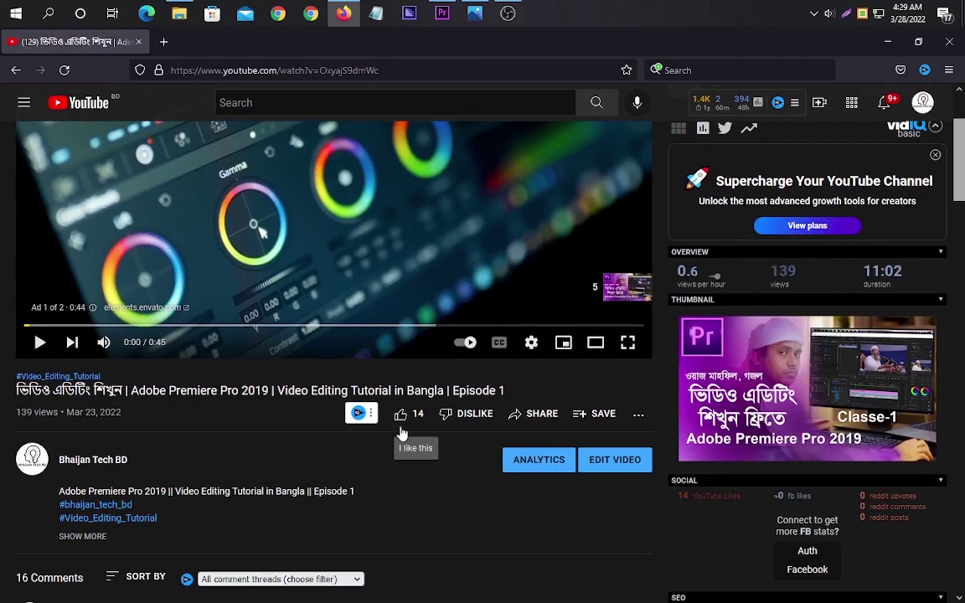
{"action": "scroll", "coordinate": [128, 414], "scroll_direction": "down", "scroll_amount": 3}
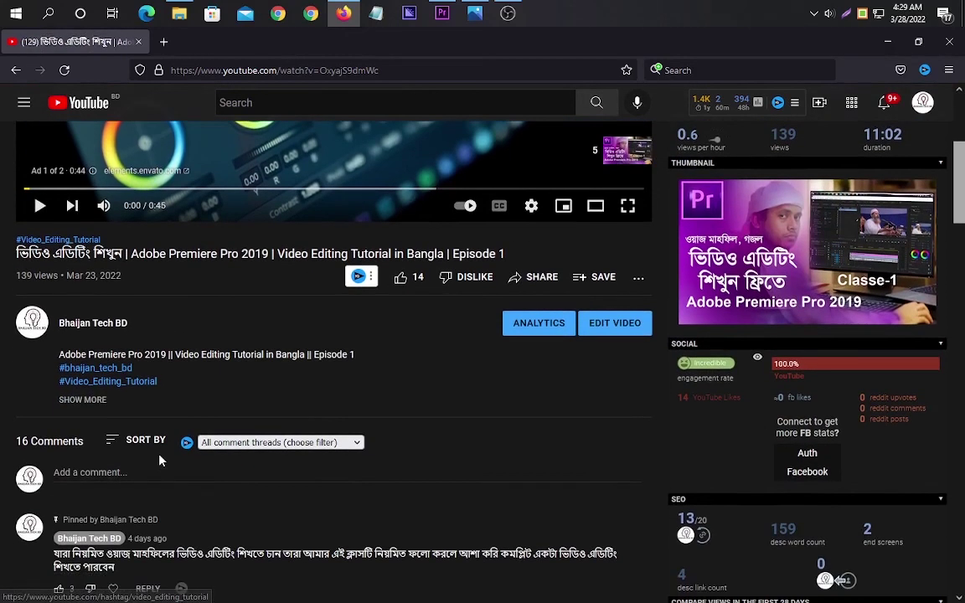
{"action": "left_click", "coordinate": [82, 400]}
{"action": "scroll", "coordinate": [139, 389], "scroll_direction": "down", "scroll_amount": 3}
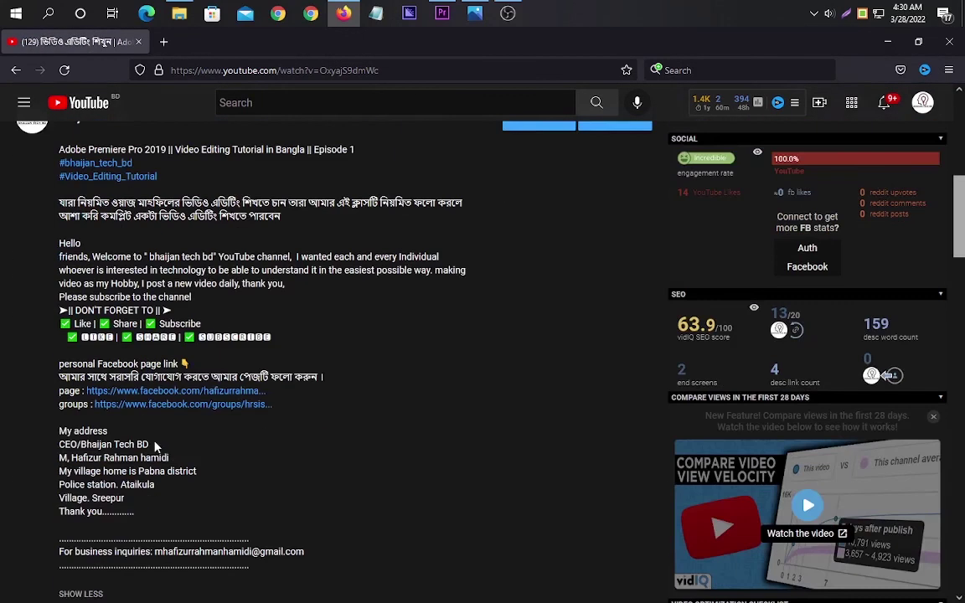
{"action": "scroll", "coordinate": [154, 446], "scroll_direction": "down", "scroll_amount": 3}
{"action": "scroll", "coordinate": [168, 394], "scroll_direction": "down", "scroll_amount": 6}
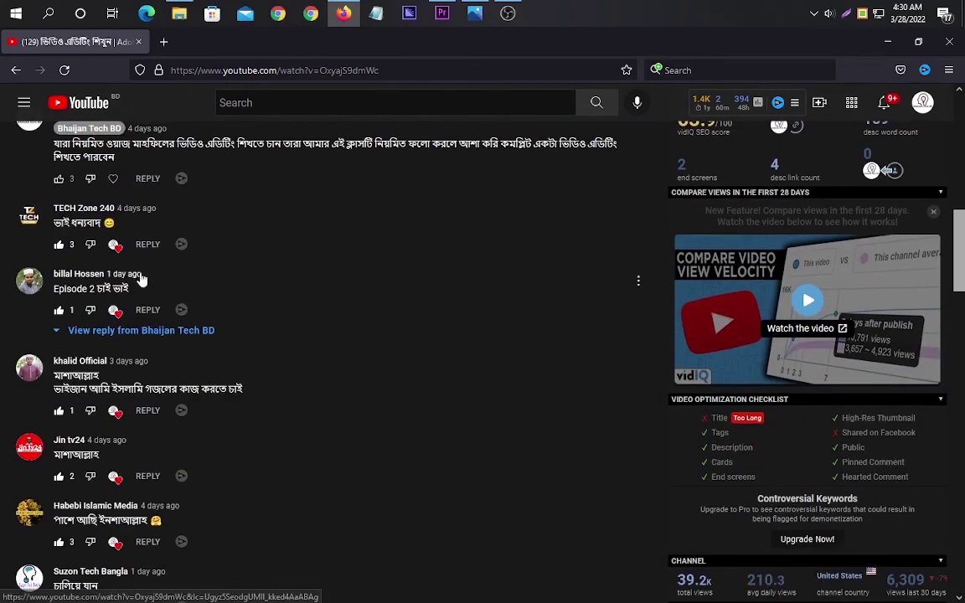
{"action": "scroll", "coordinate": [152, 305], "scroll_direction": "down", "scroll_amount": 8}
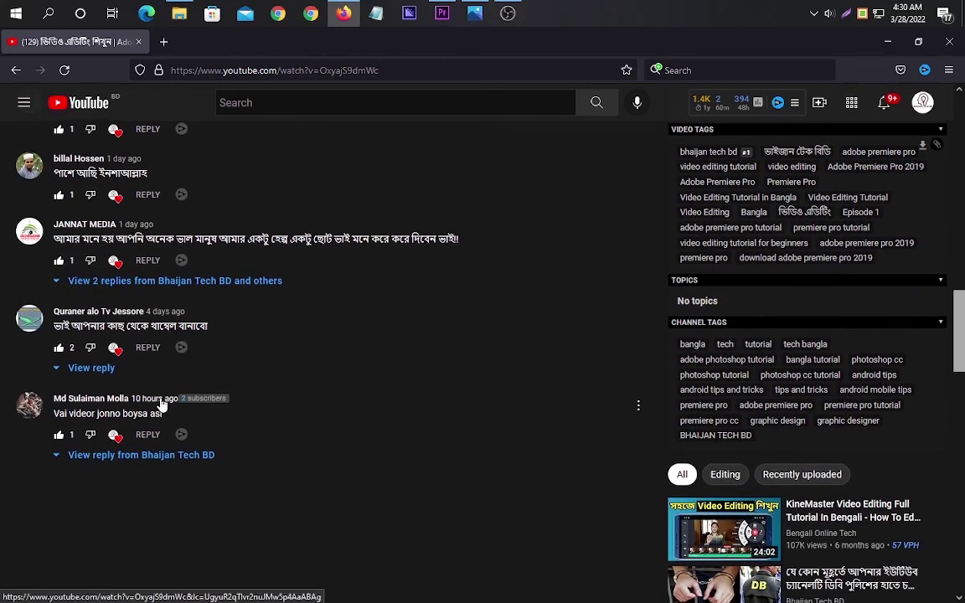
{"action": "scroll", "coordinate": [151, 360], "scroll_direction": "up", "scroll_amount": 4}
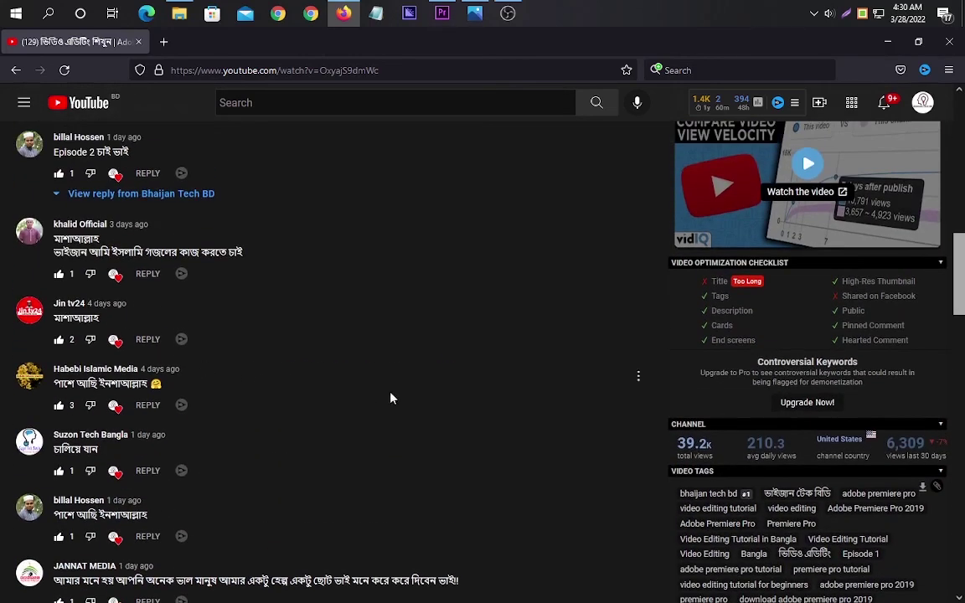
{"action": "scroll", "coordinate": [410, 404], "scroll_direction": "down", "scroll_amount": 1}
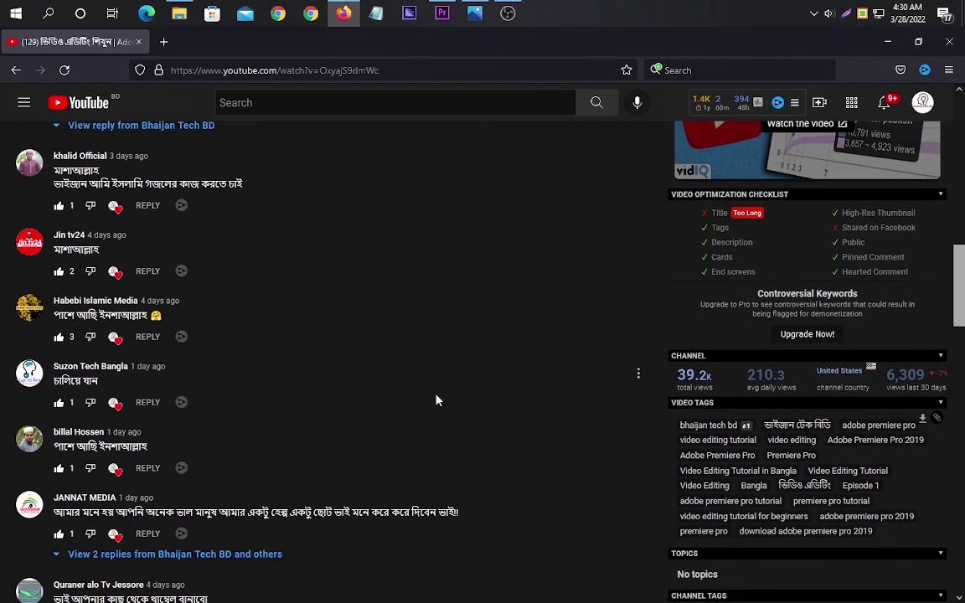
{"action": "scroll", "coordinate": [435, 401], "scroll_direction": "up", "scroll_amount": 7}
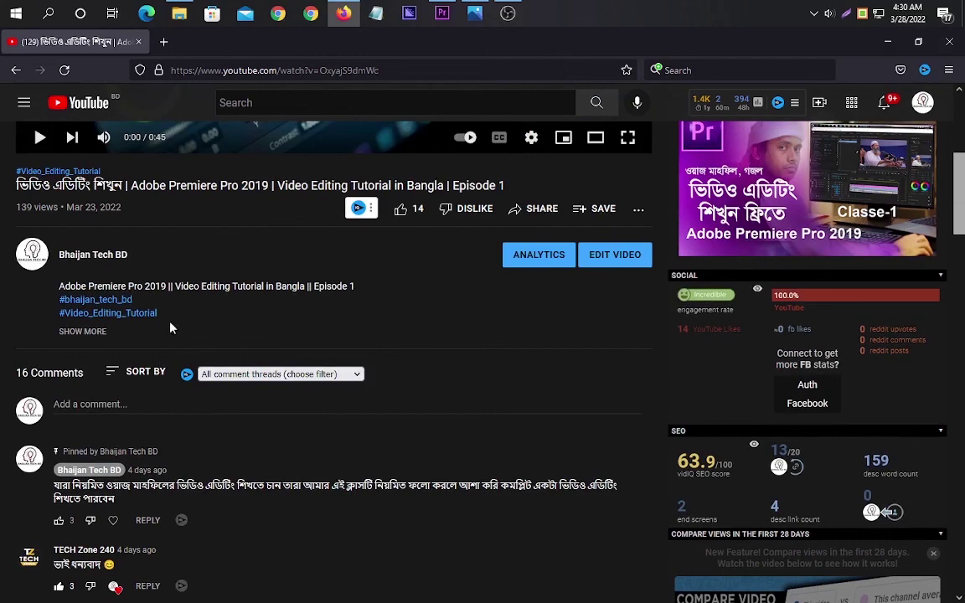
{"action": "scroll", "coordinate": [364, 317], "scroll_direction": "up", "scroll_amount": 4}
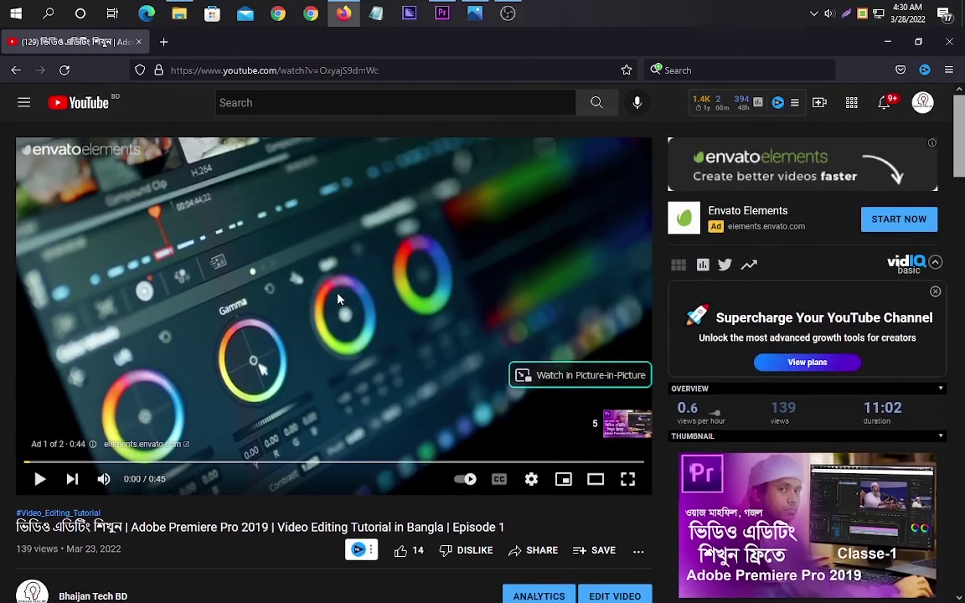